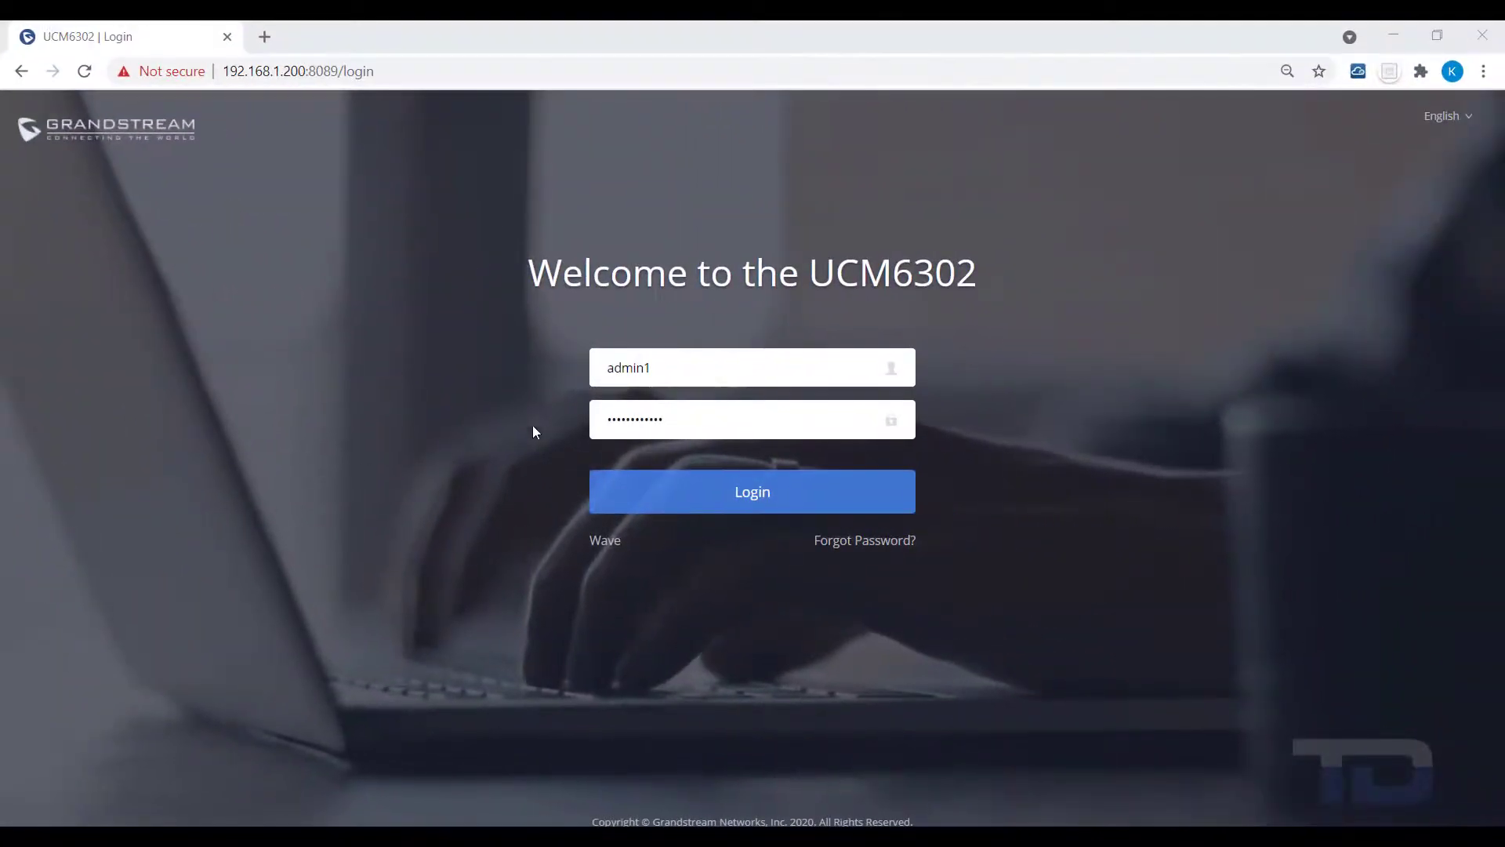
Step: Log in to the UCM6302 web interface with the admin username and password
click(768, 492)
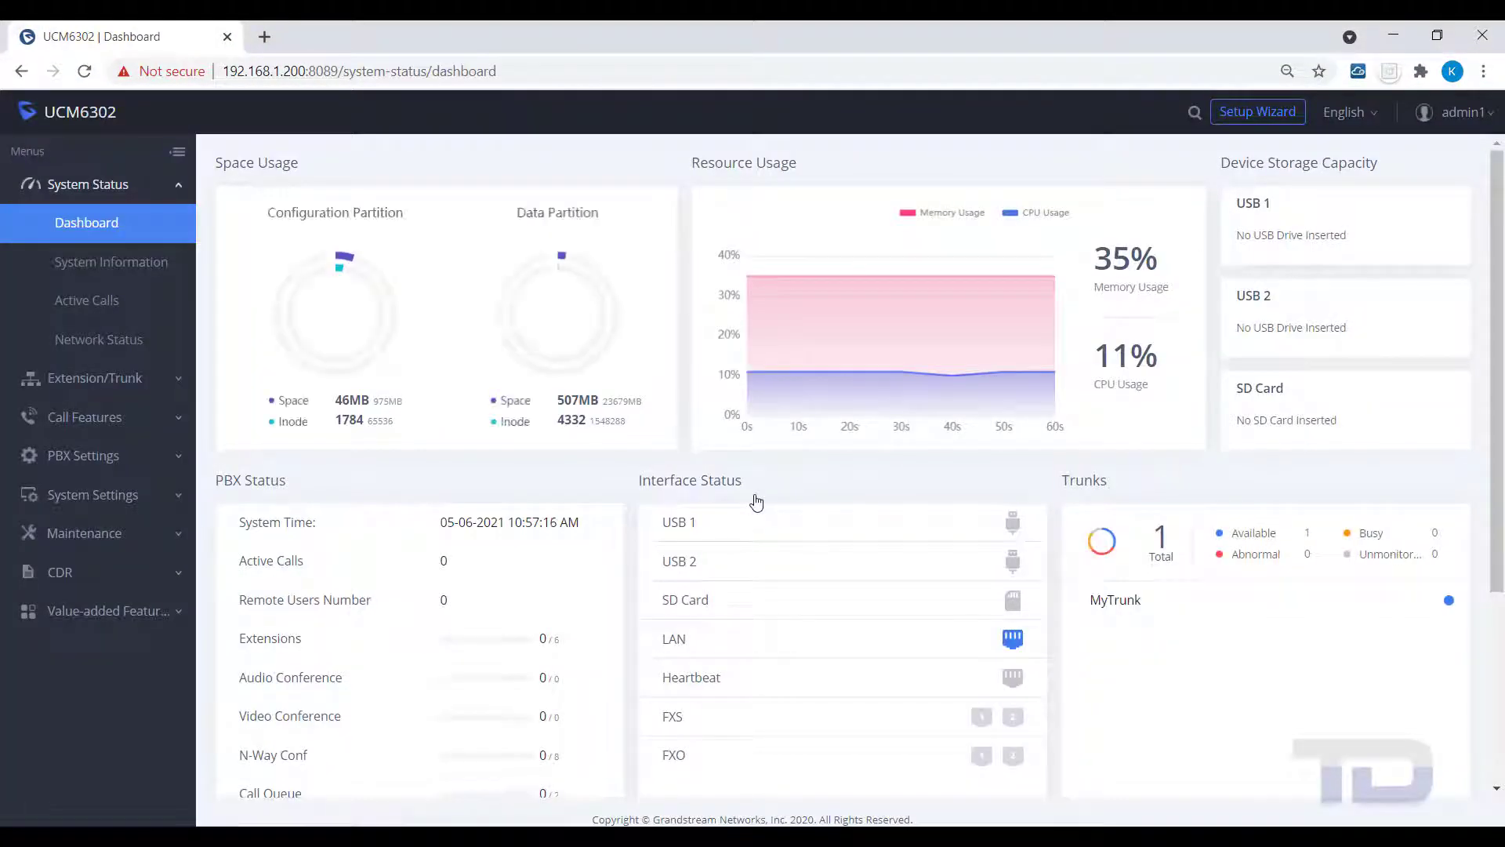
mouse_move(980, 755)
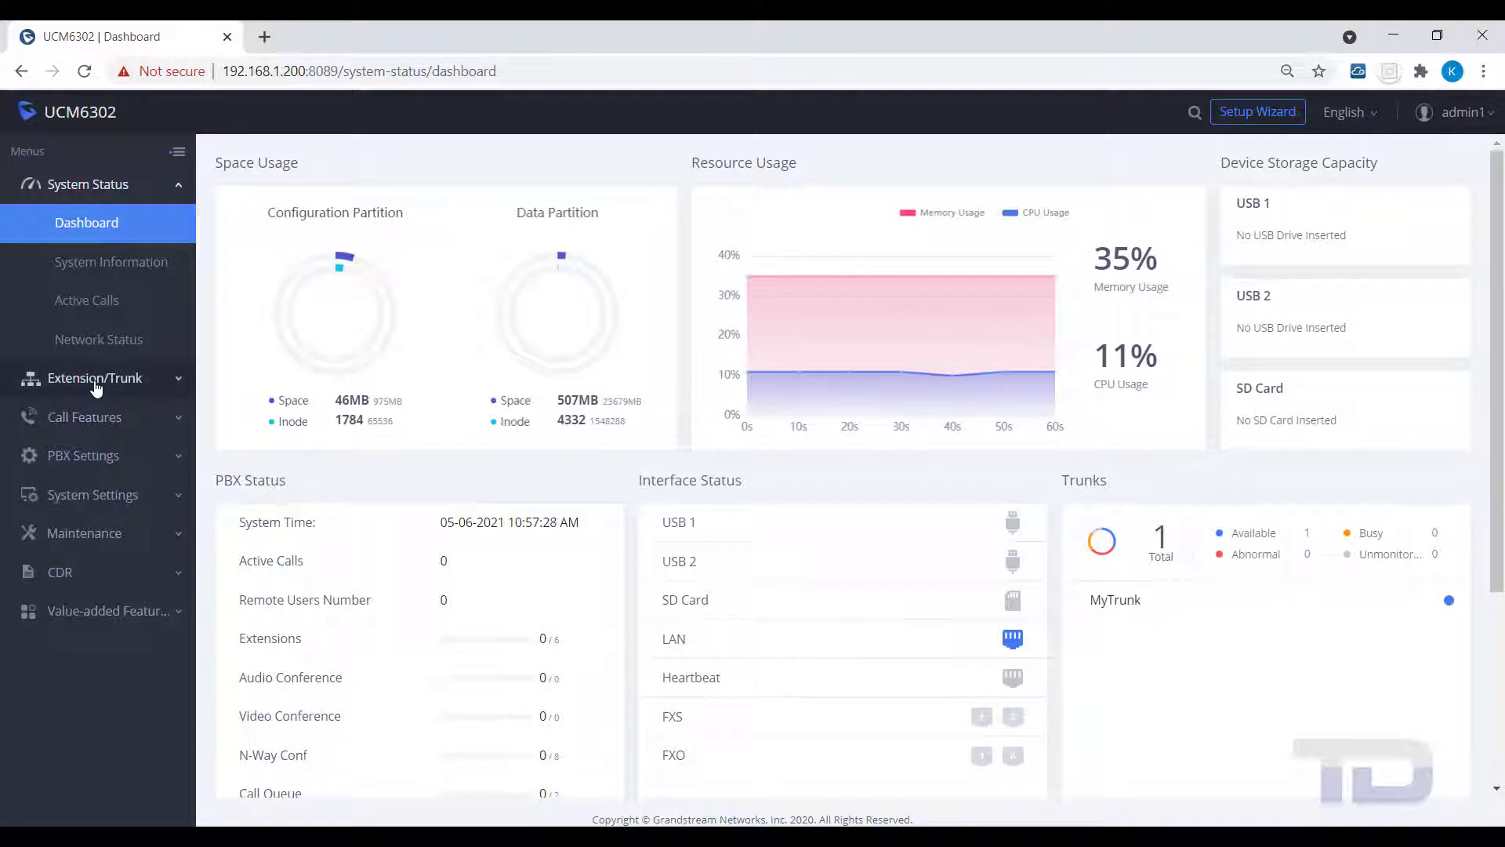
Step: Note the connected but unconfigured FXO ports, then expand Extension/Trunk in the sidebar
click(92, 380)
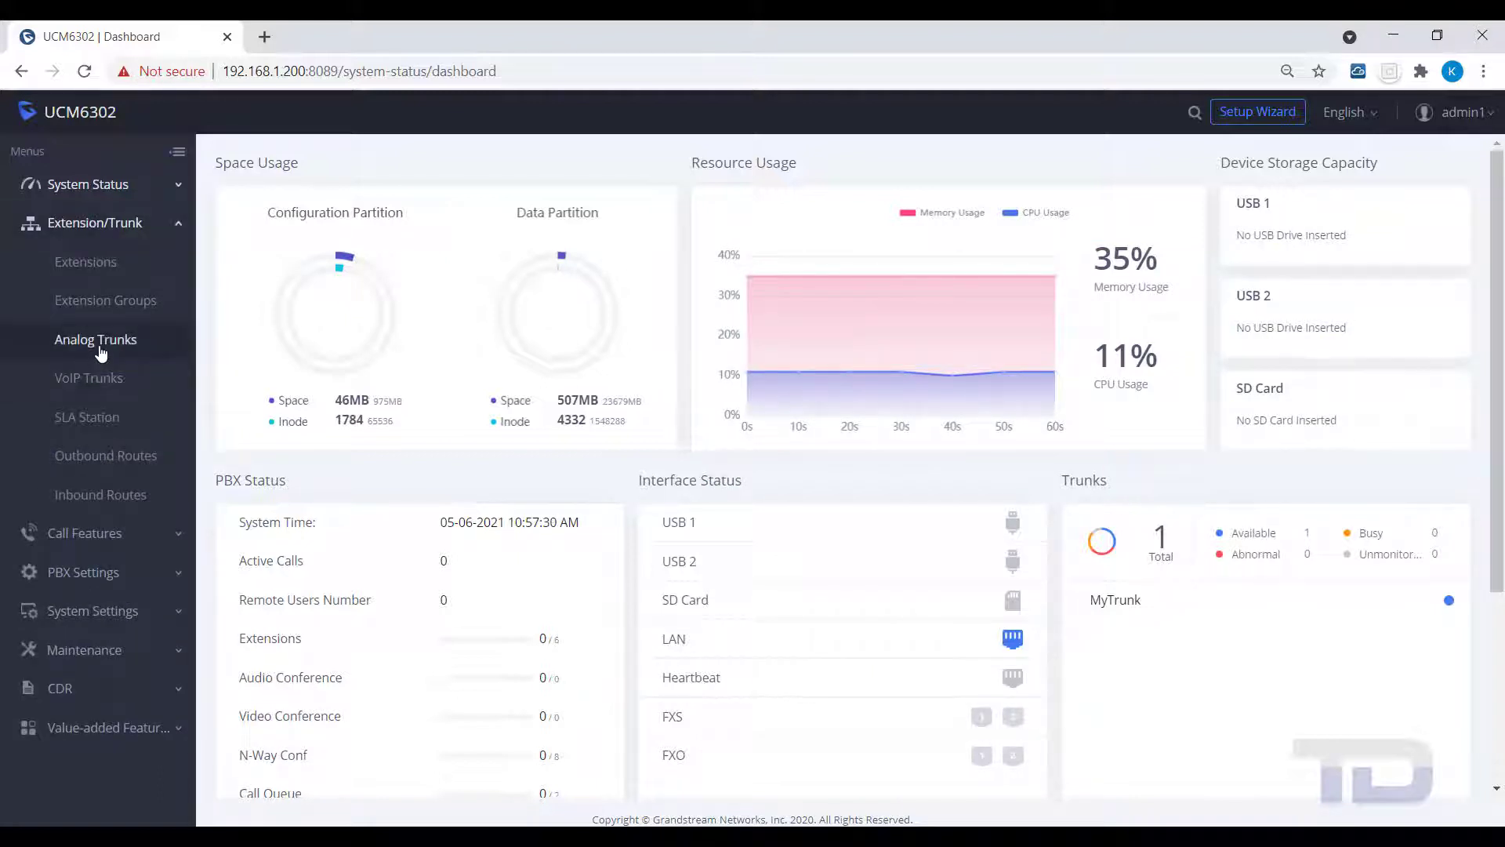
Step: Start a new analog trunk that uses FXO ports 1 and 2
click(94, 345)
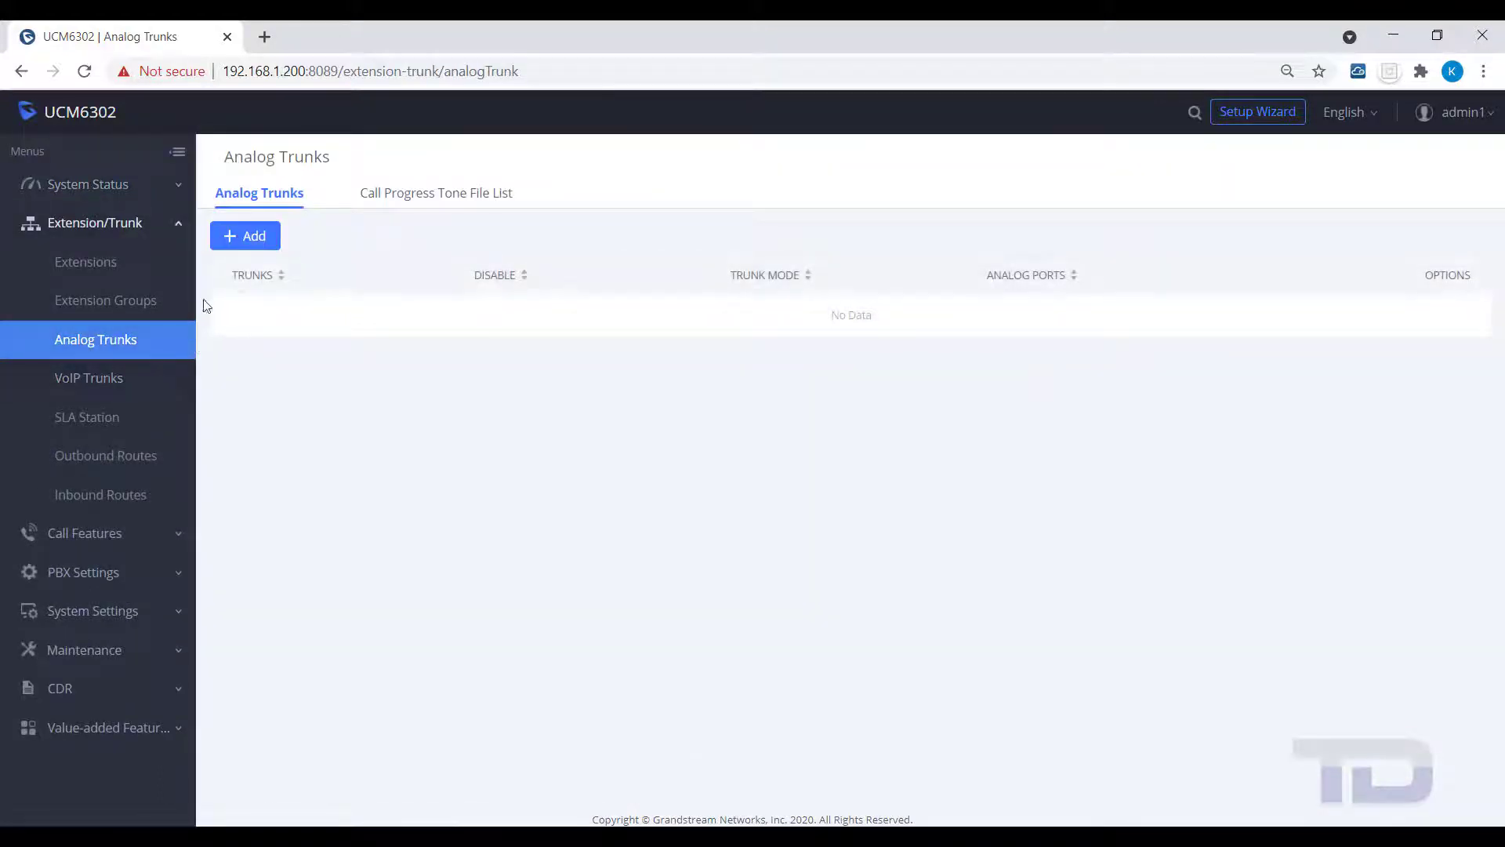
click(252, 236)
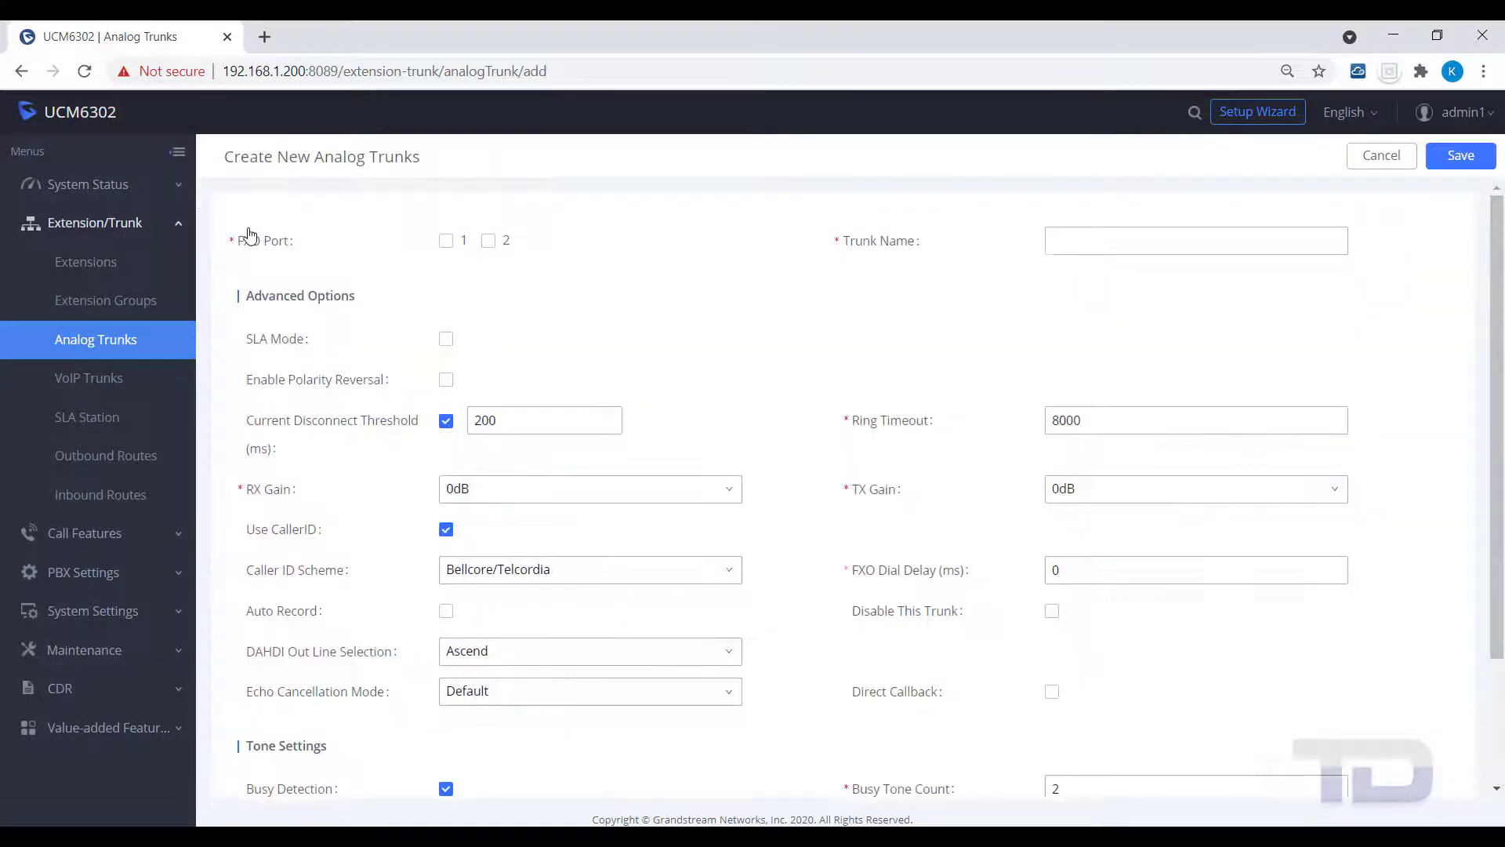
click(462, 247)
click(489, 242)
Step: Name the trunk 'Analog' and save it
click(1068, 239)
text(Analog)
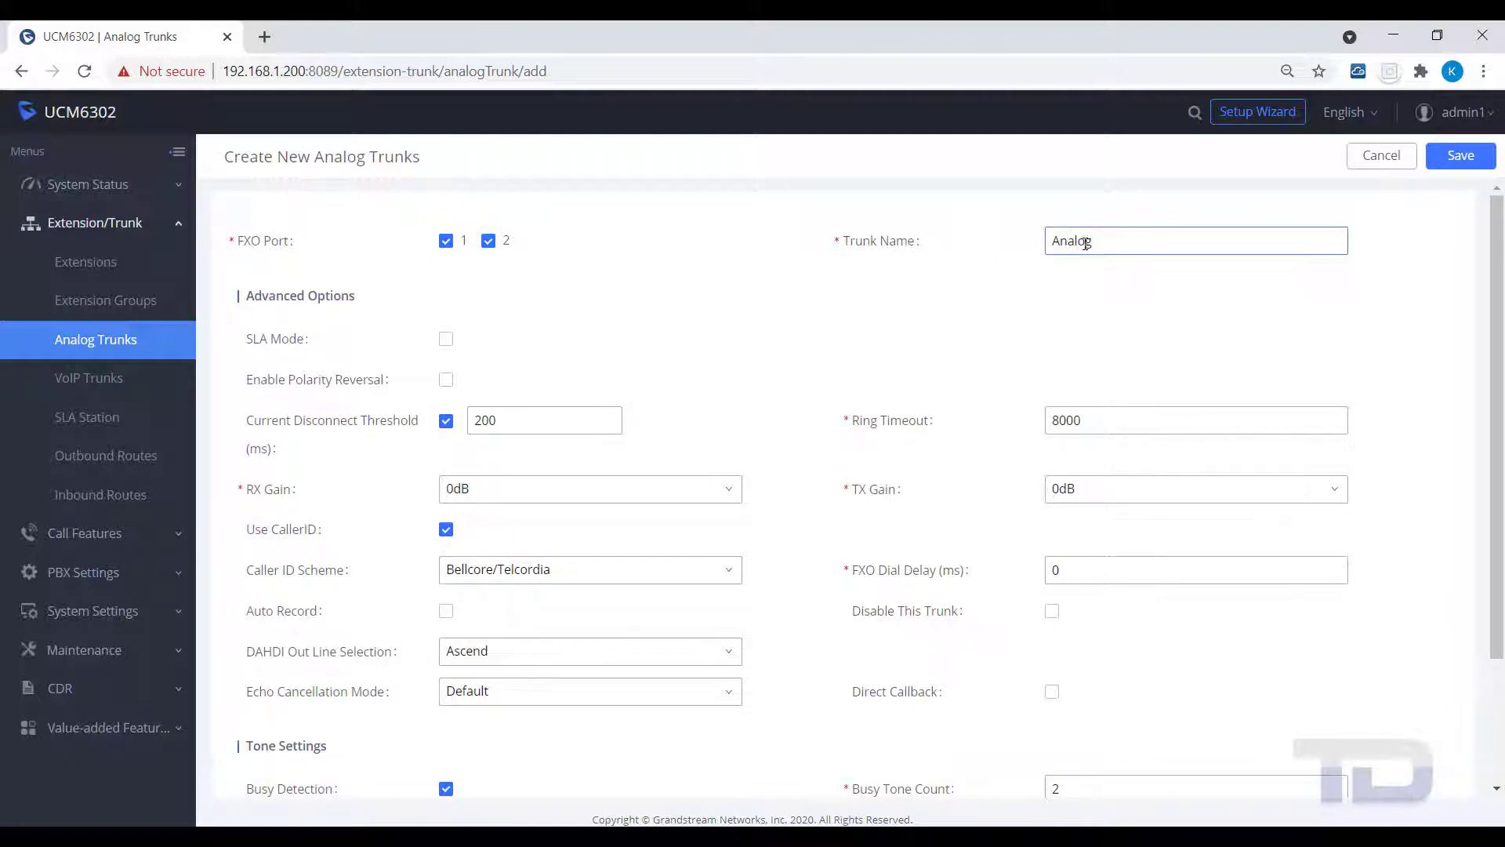
scroll(600, 350, down, 1)
scroll(600, 350, down, 1)
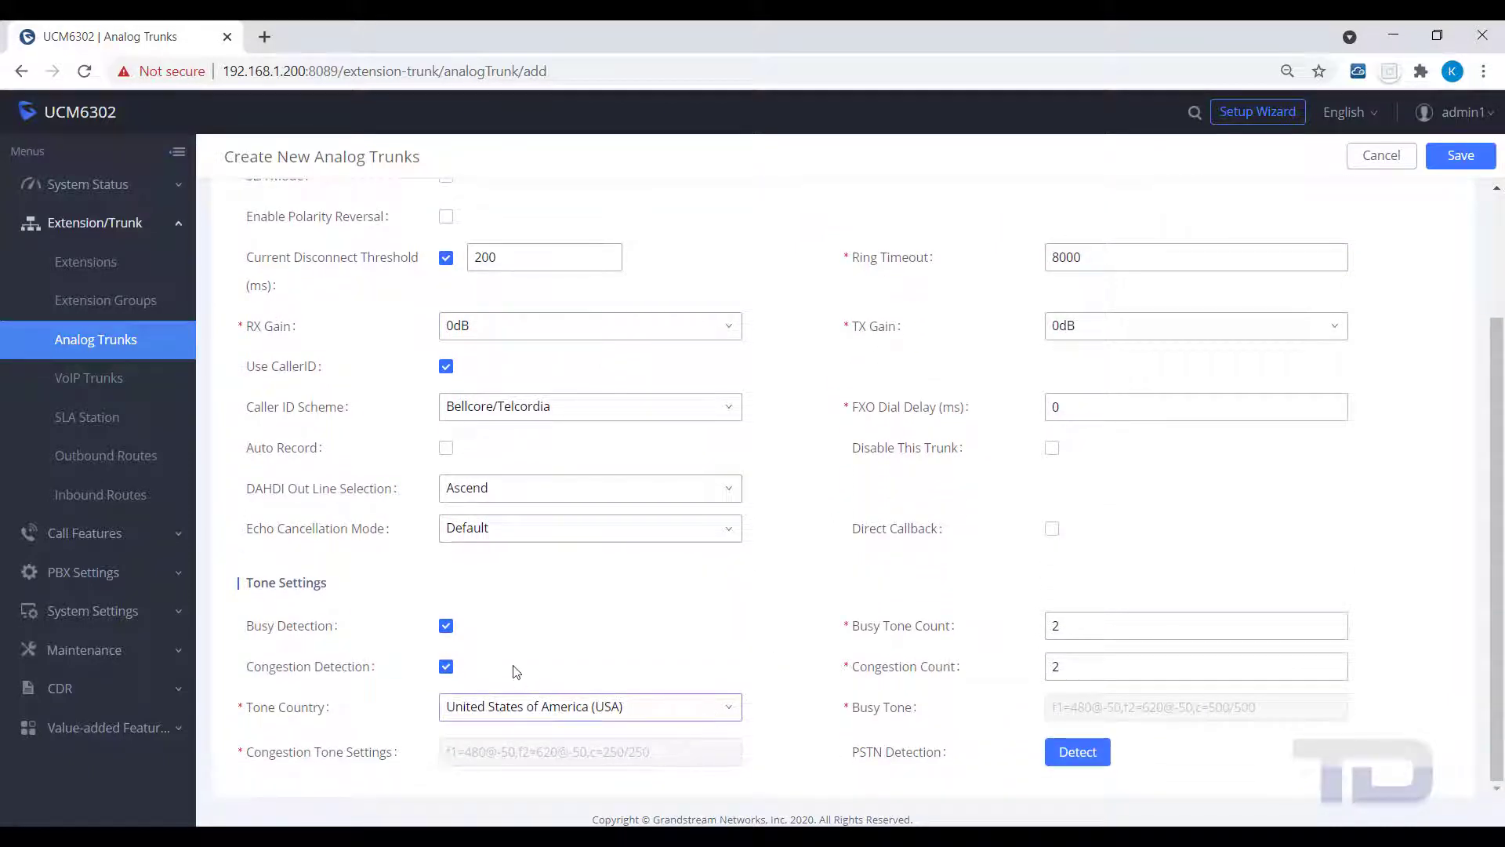
click(1472, 163)
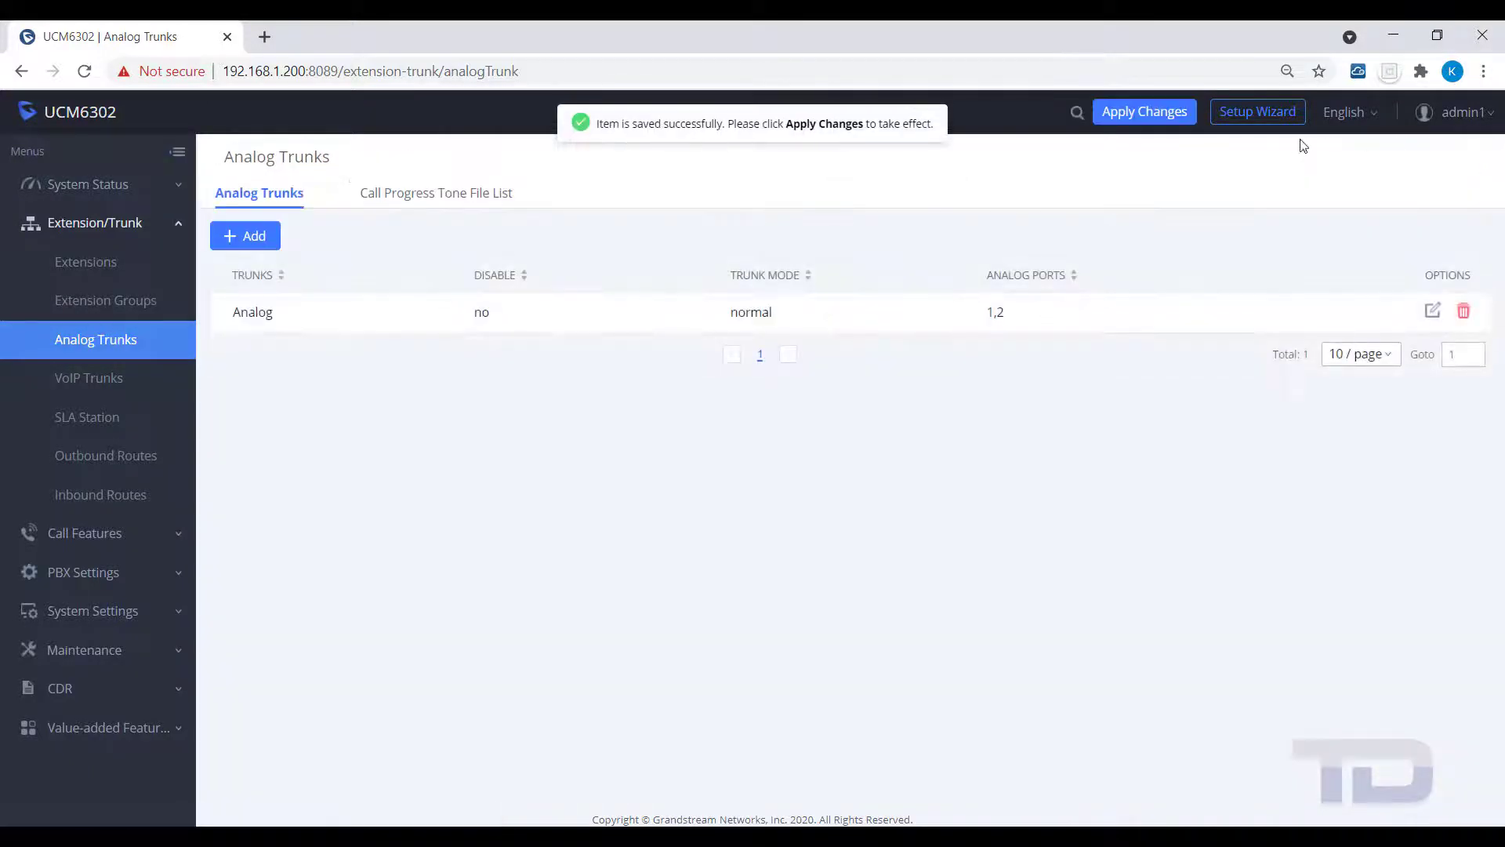
Step: Apply changes, verify the Analog trunk and idle FXO ports on the Dashboard, then return to Analog Trunks
click(1133, 113)
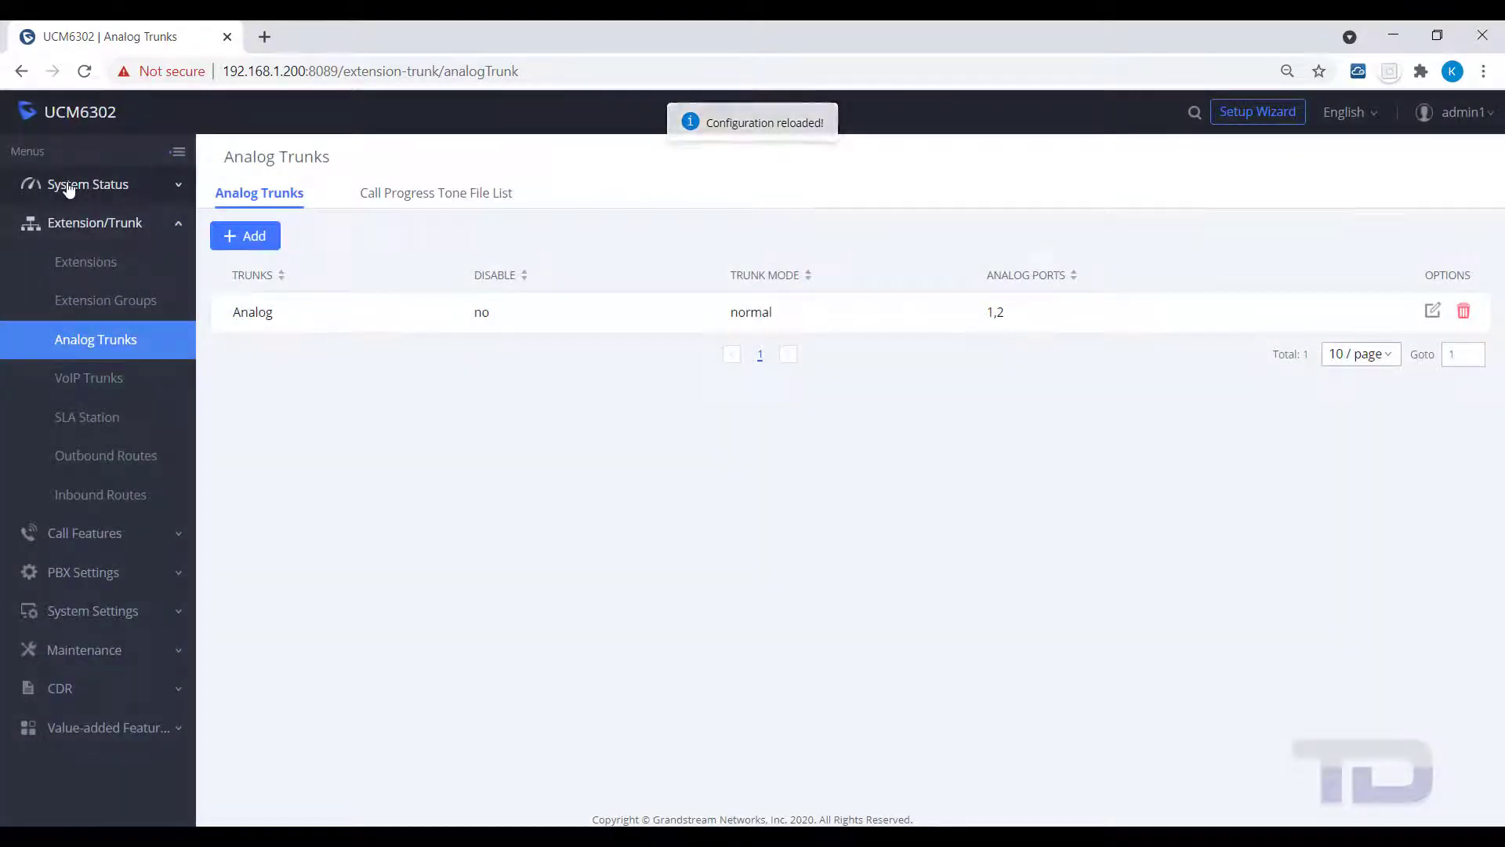
click(68, 185)
click(79, 222)
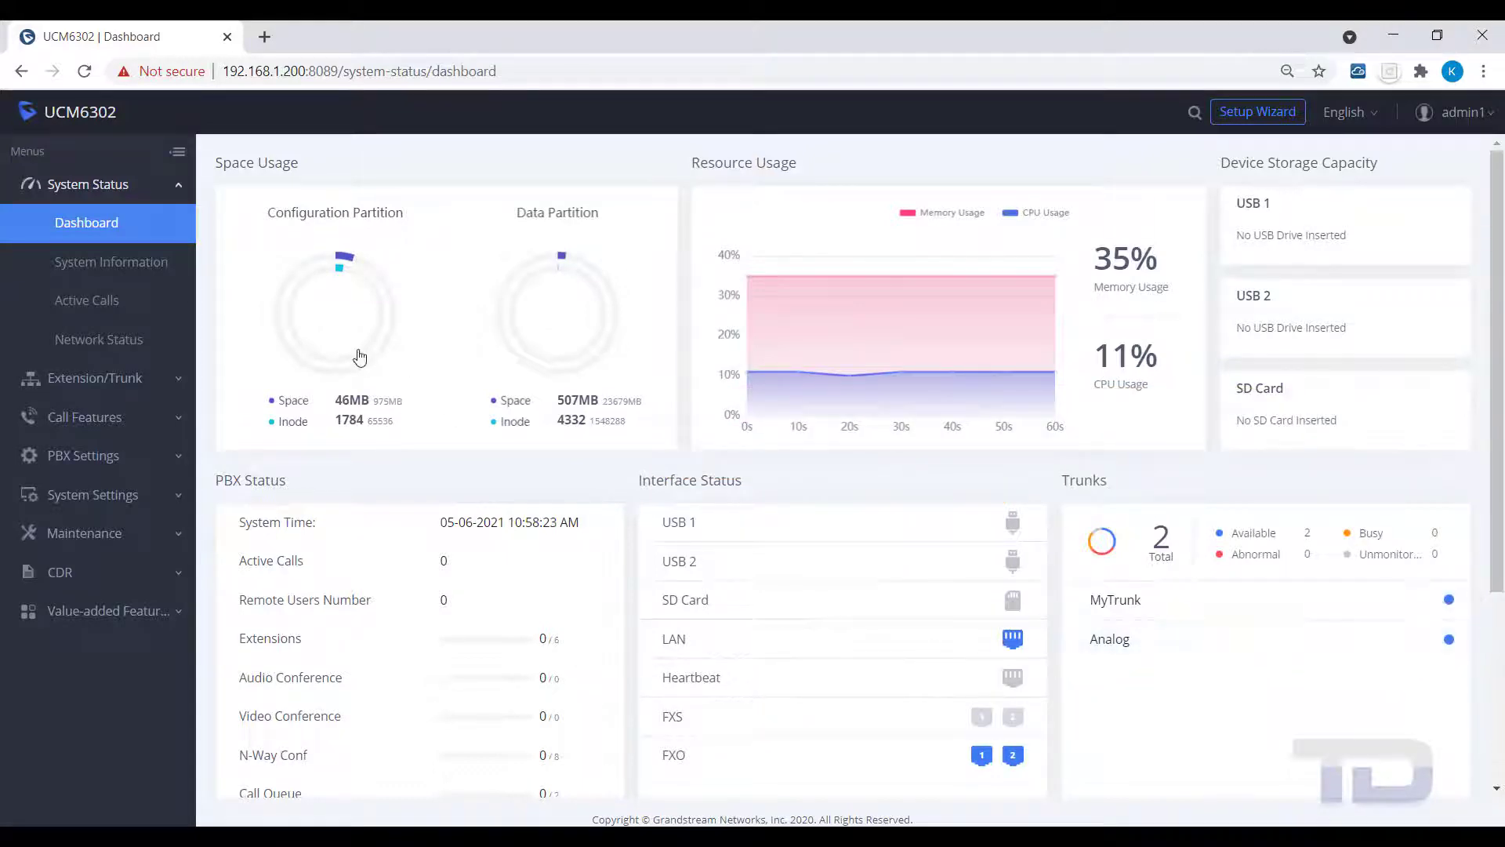
click(127, 379)
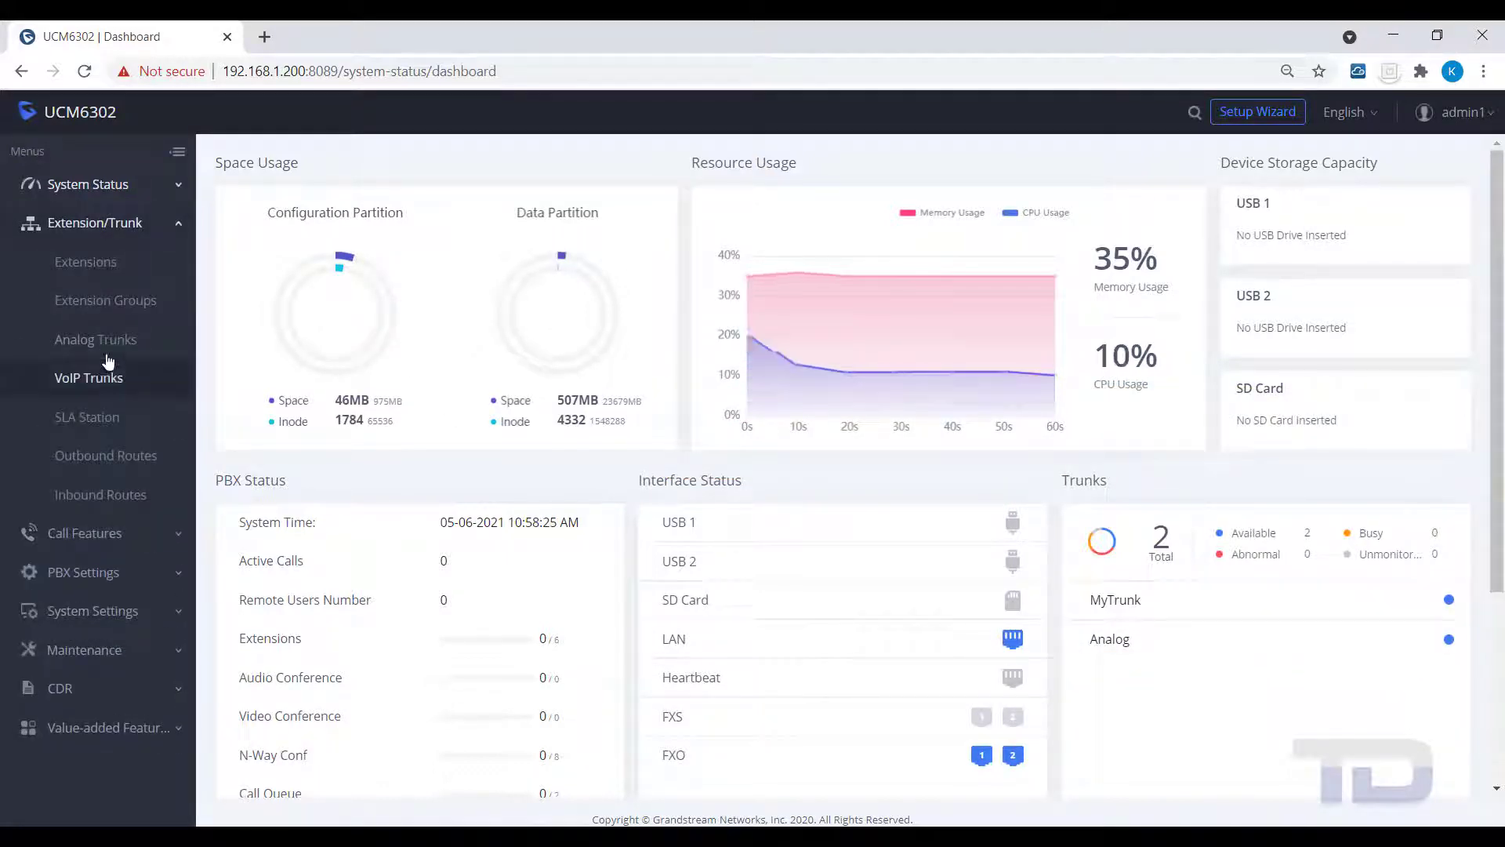
click(103, 342)
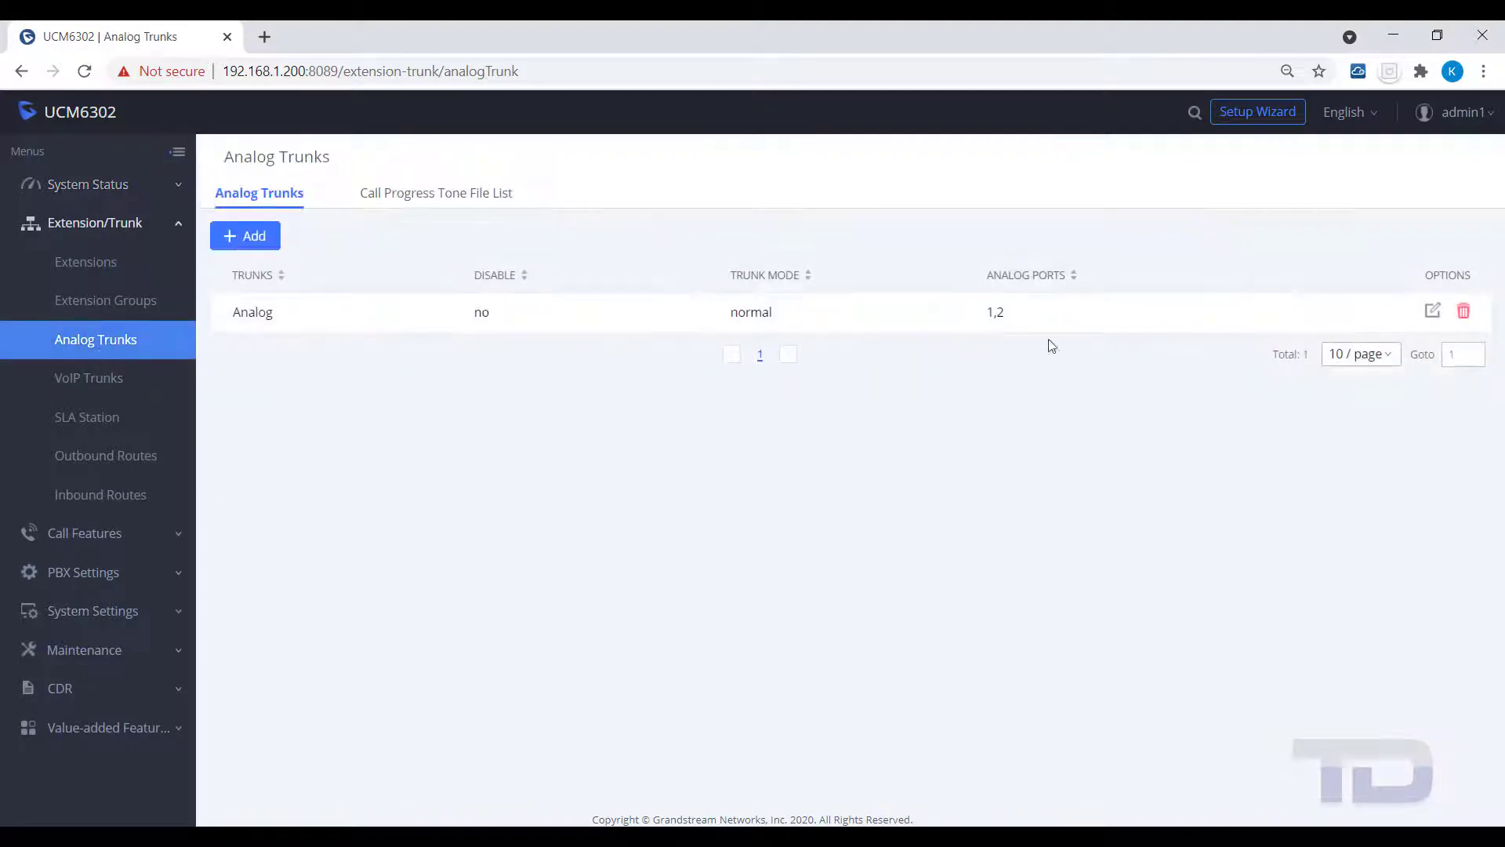
Step: Open PSTN Detection from the Analog trunk's edit page
click(1433, 312)
scroll(972, 492, down, 1)
scroll(972, 492, down, 3)
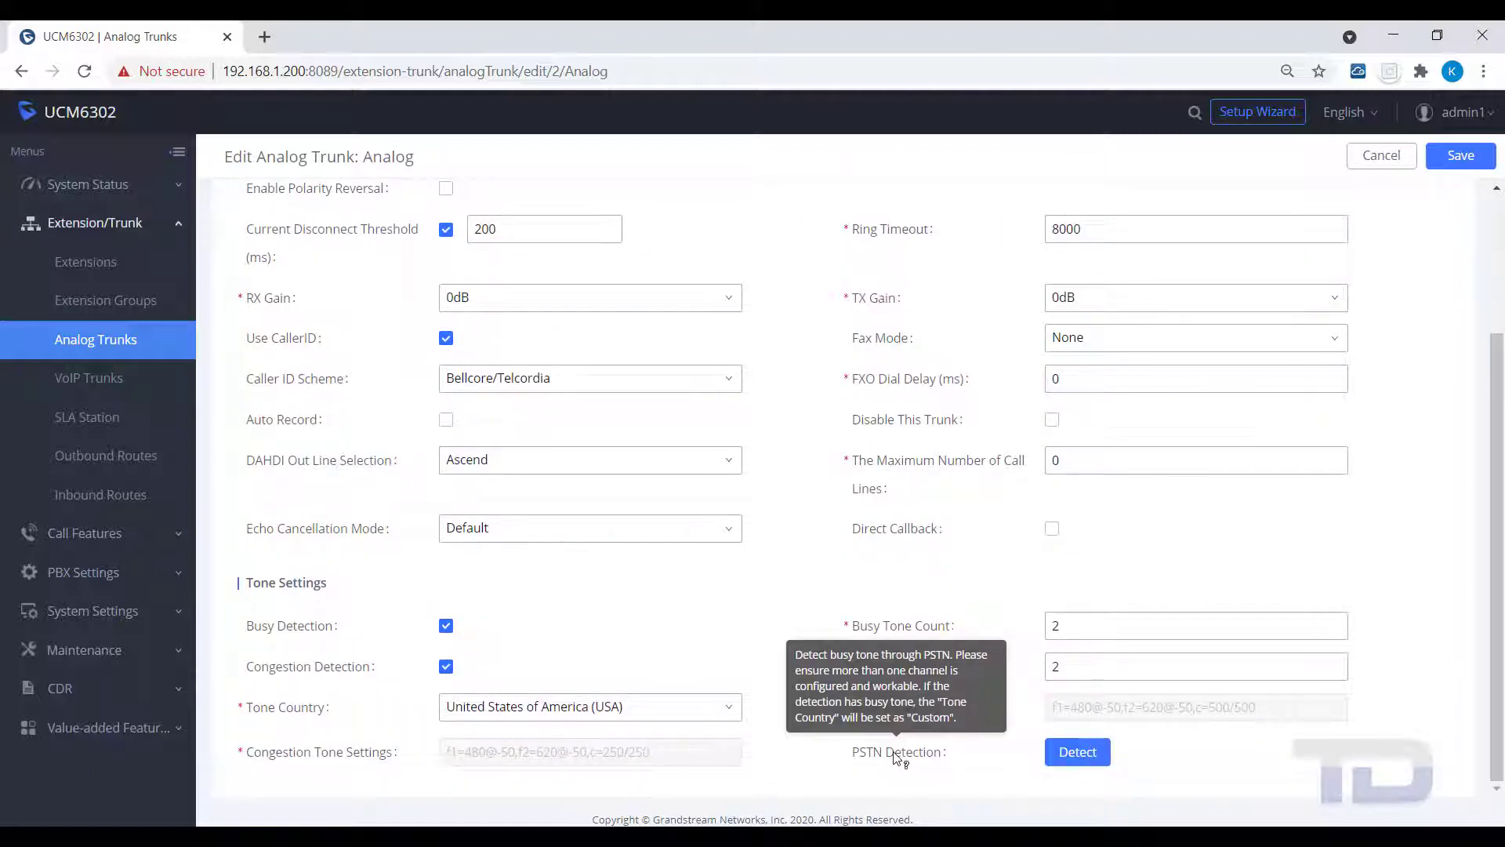
click(1079, 754)
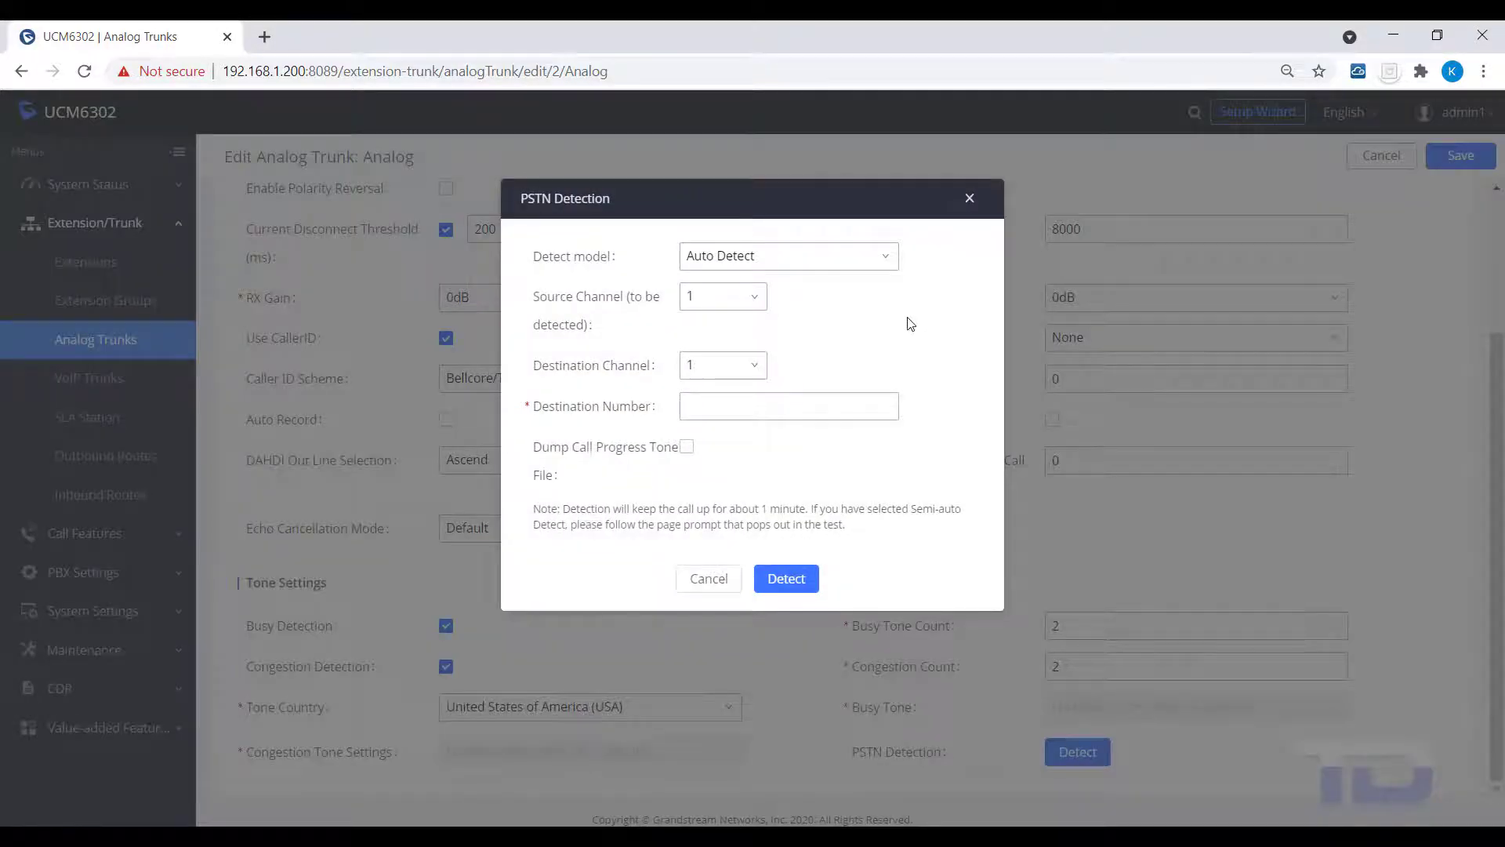
click(879, 257)
click(782, 322)
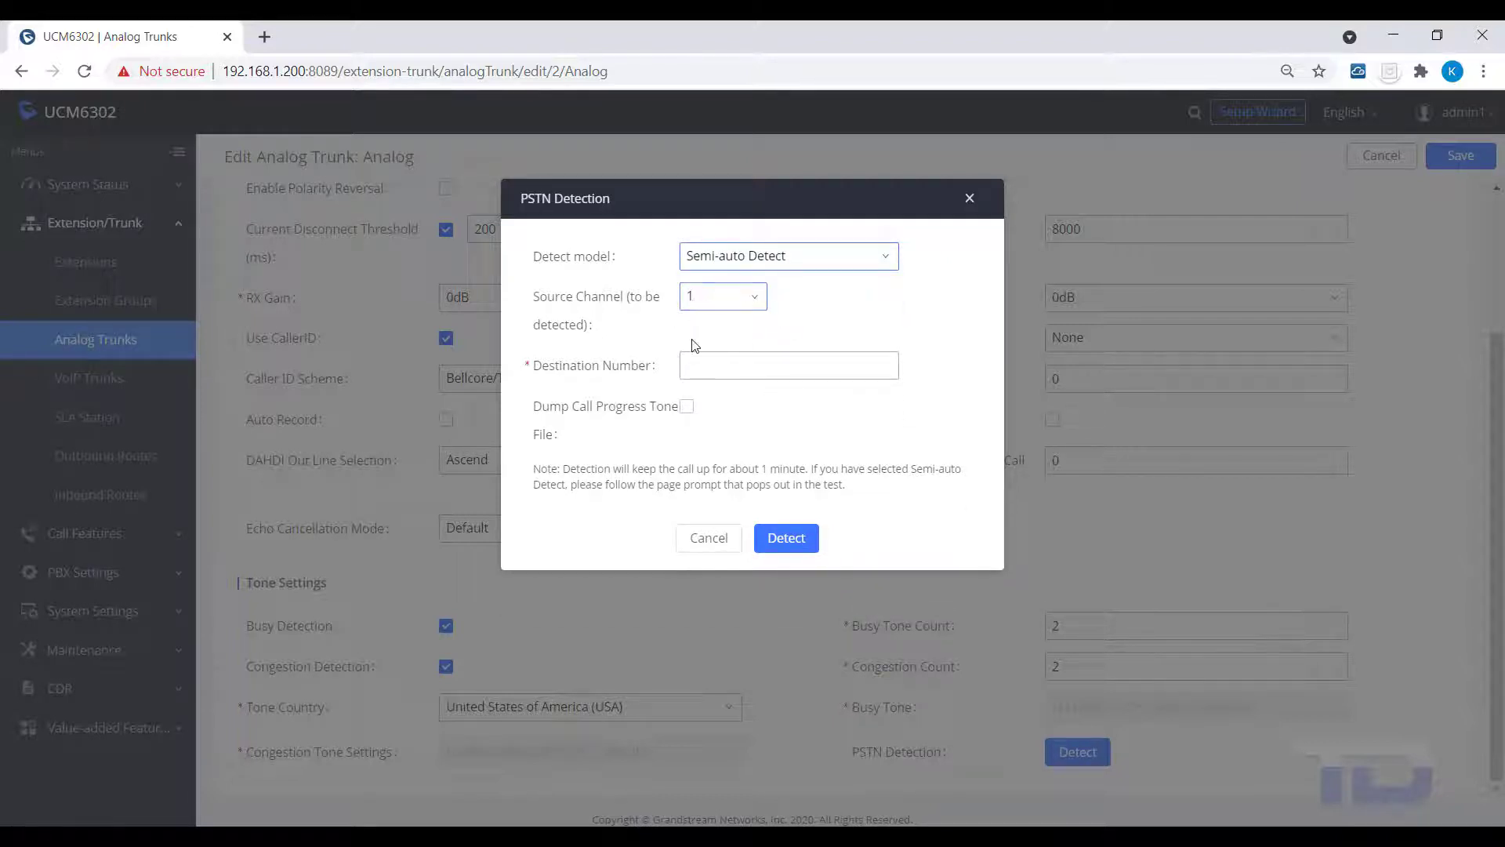
click(694, 366)
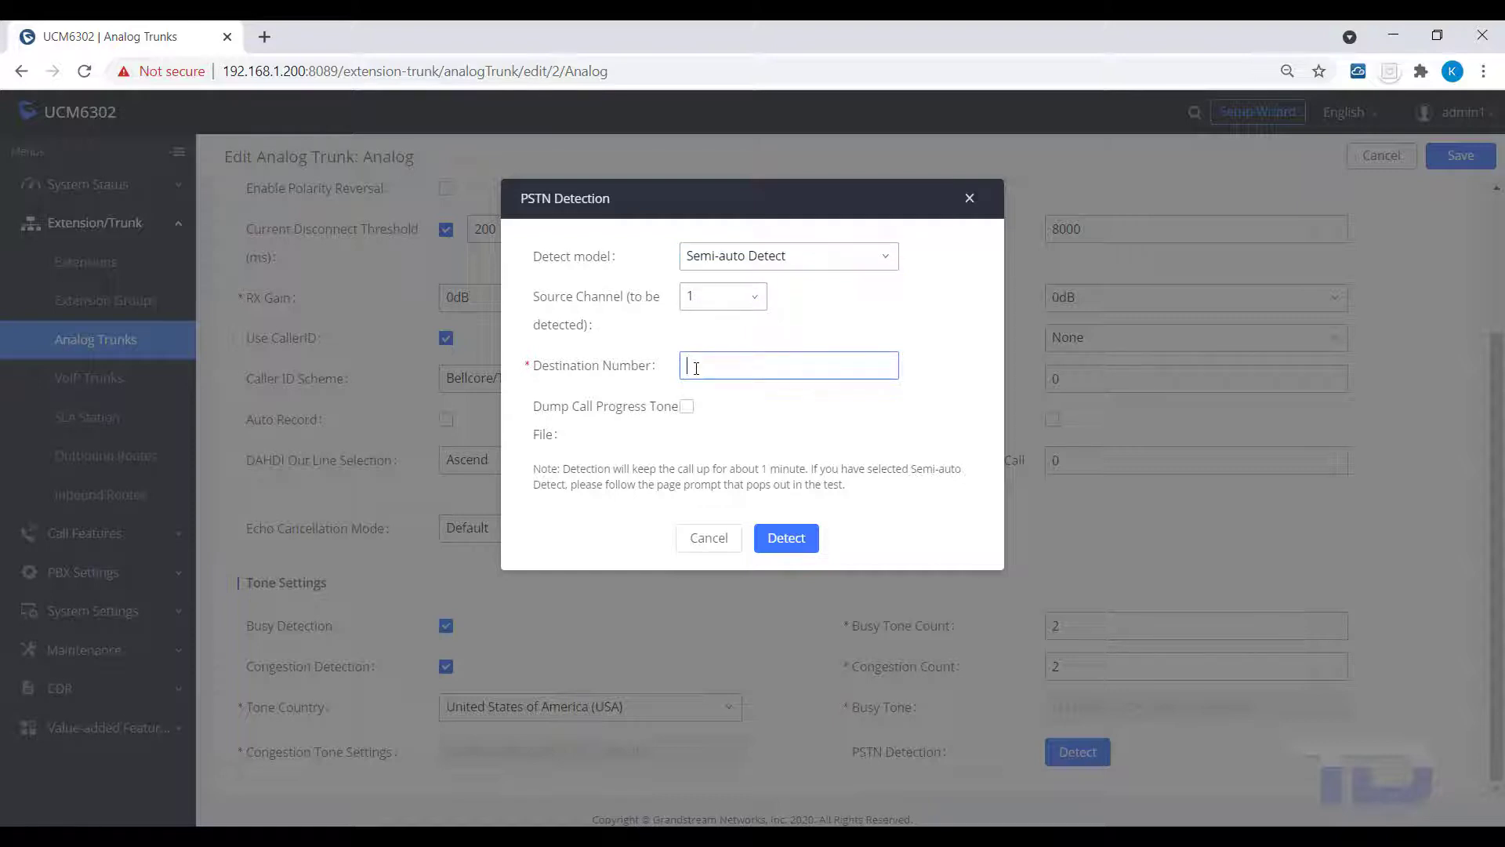
text(602819)
text(343324324)
click(784, 540)
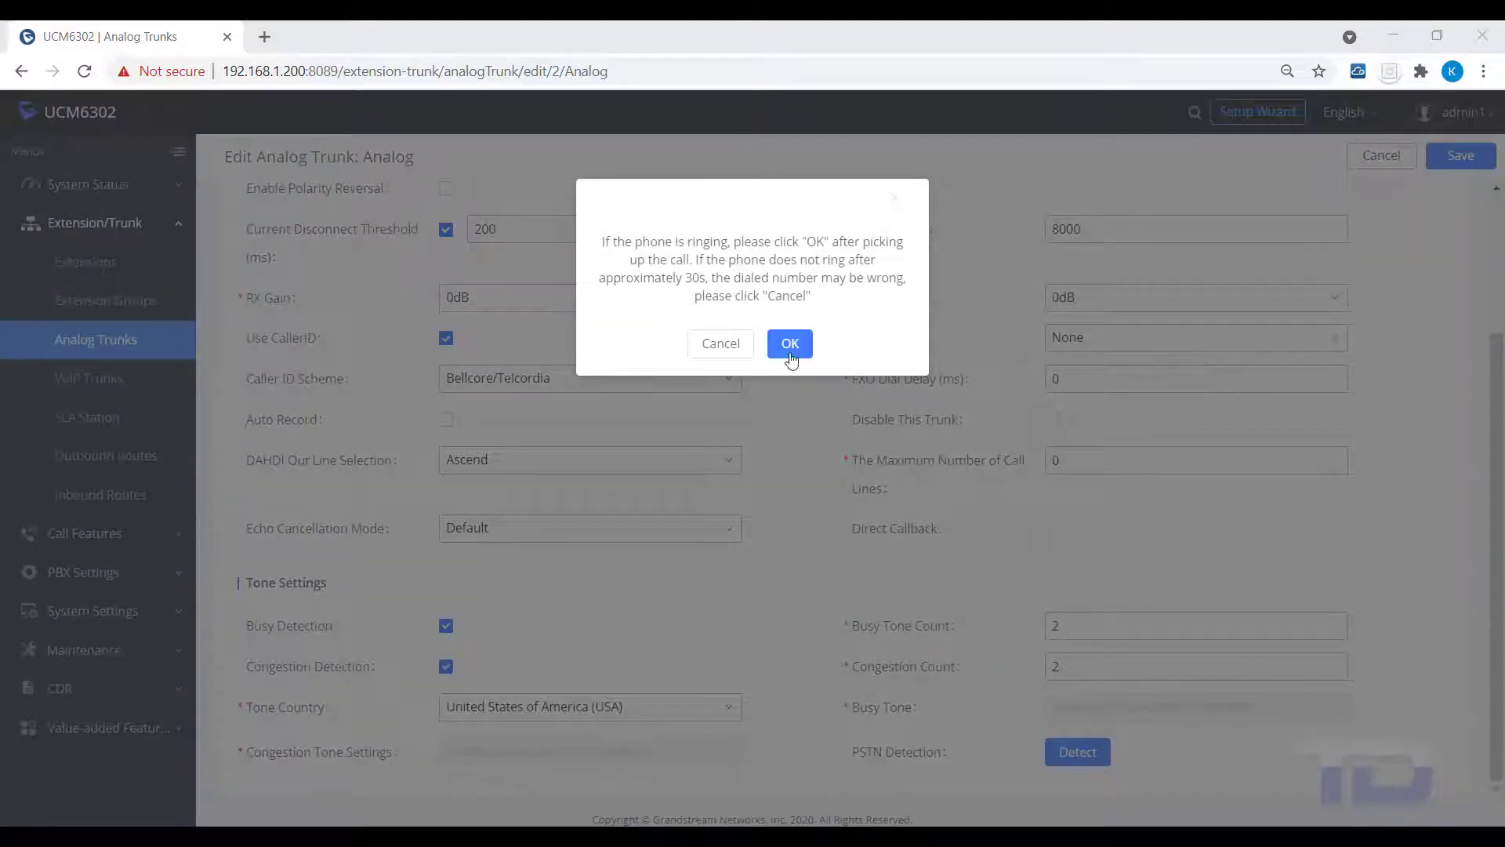
Step: Confirm the test call was answered and then hung up, yielding busy tone 480+620, cadence 230/220
click(789, 345)
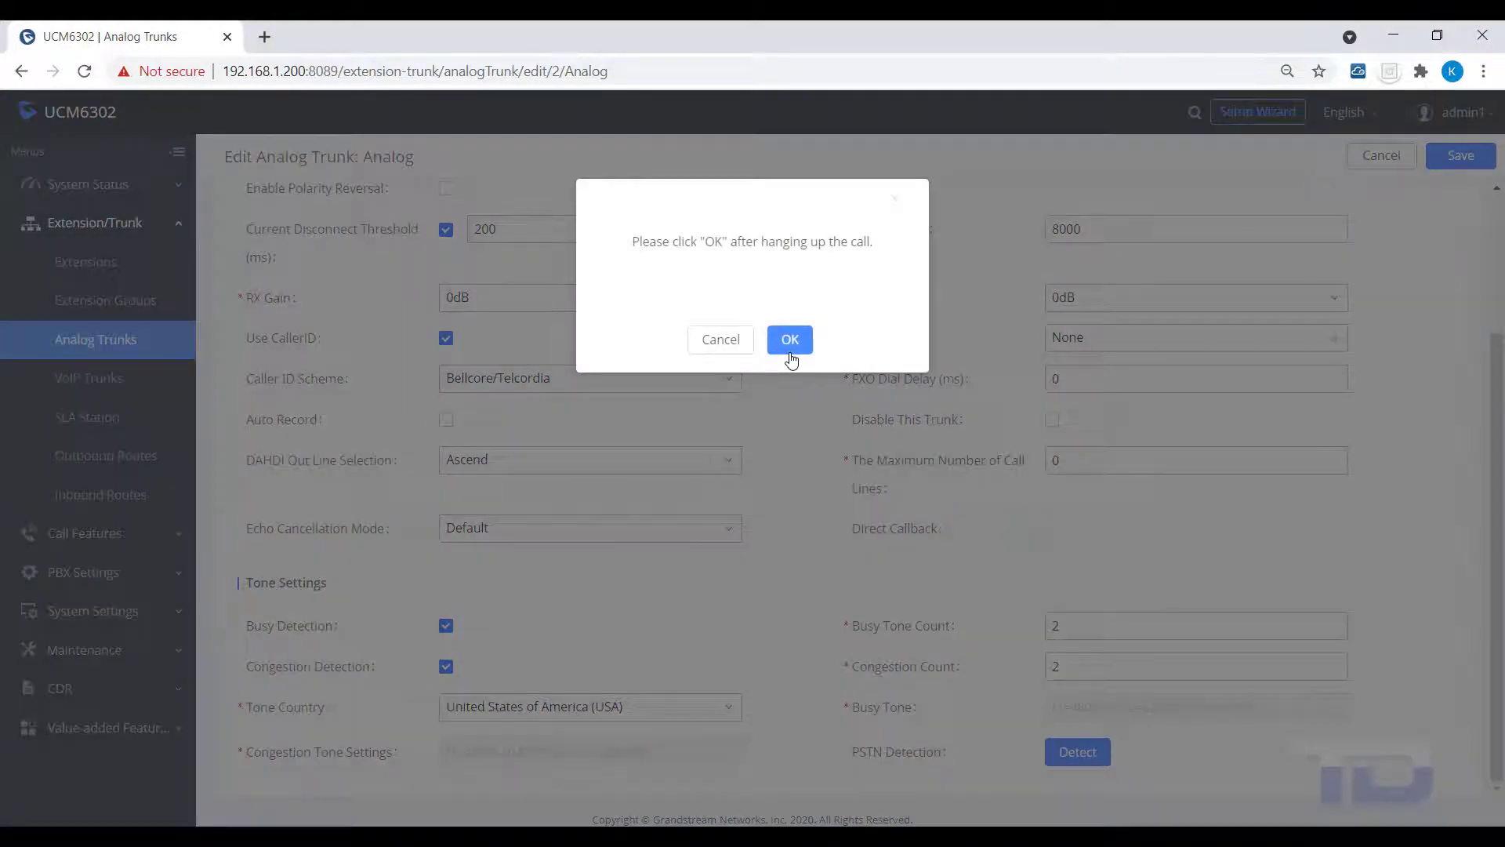
click(786, 345)
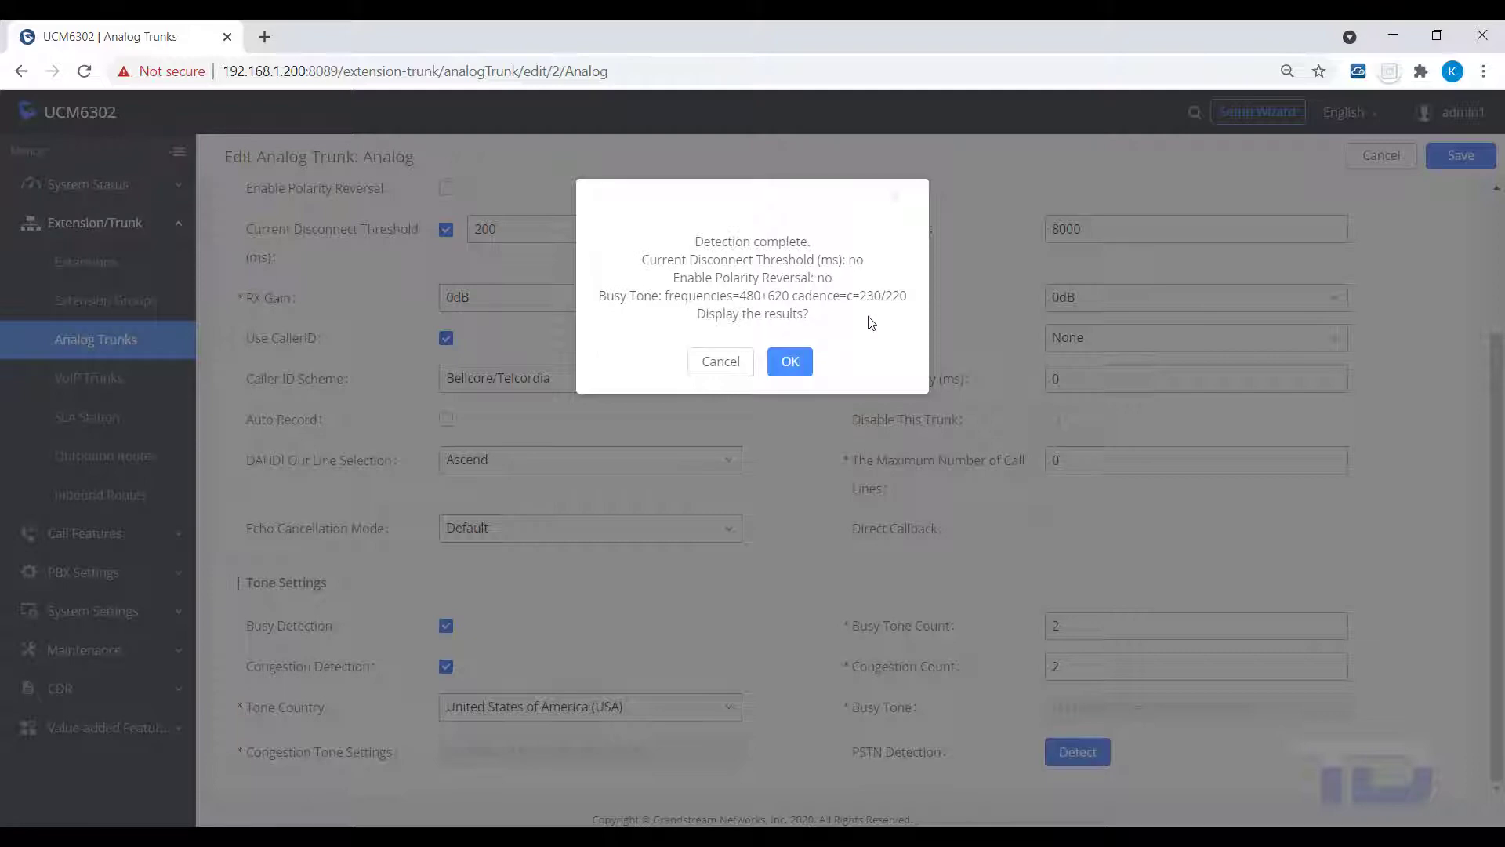
Step: Fill the detected busy tone into the Analog trunk with Custom tone country, then save and apply
click(789, 363)
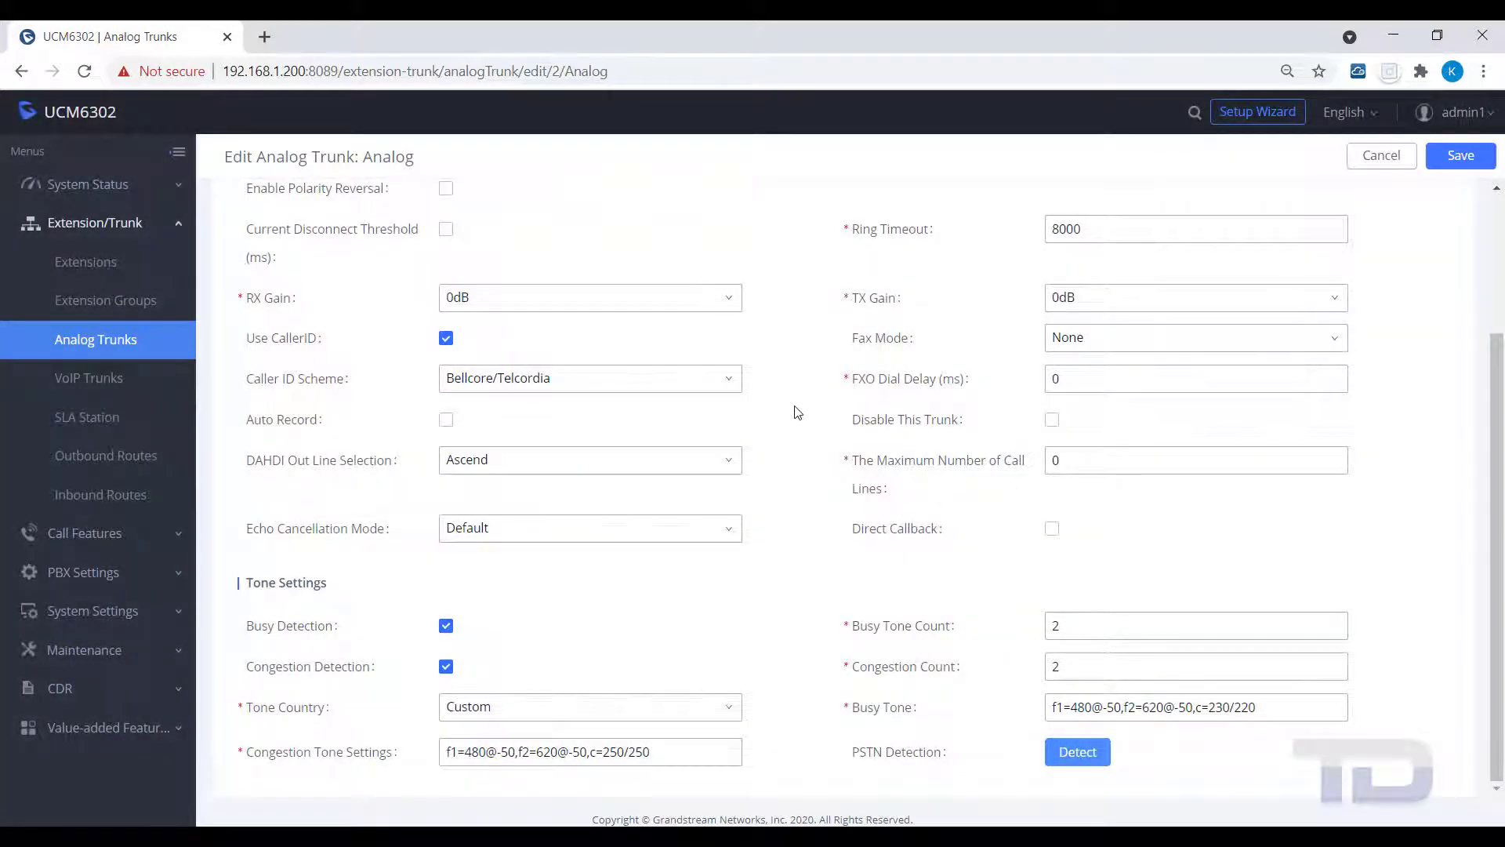
scroll(595, 398, up, 1)
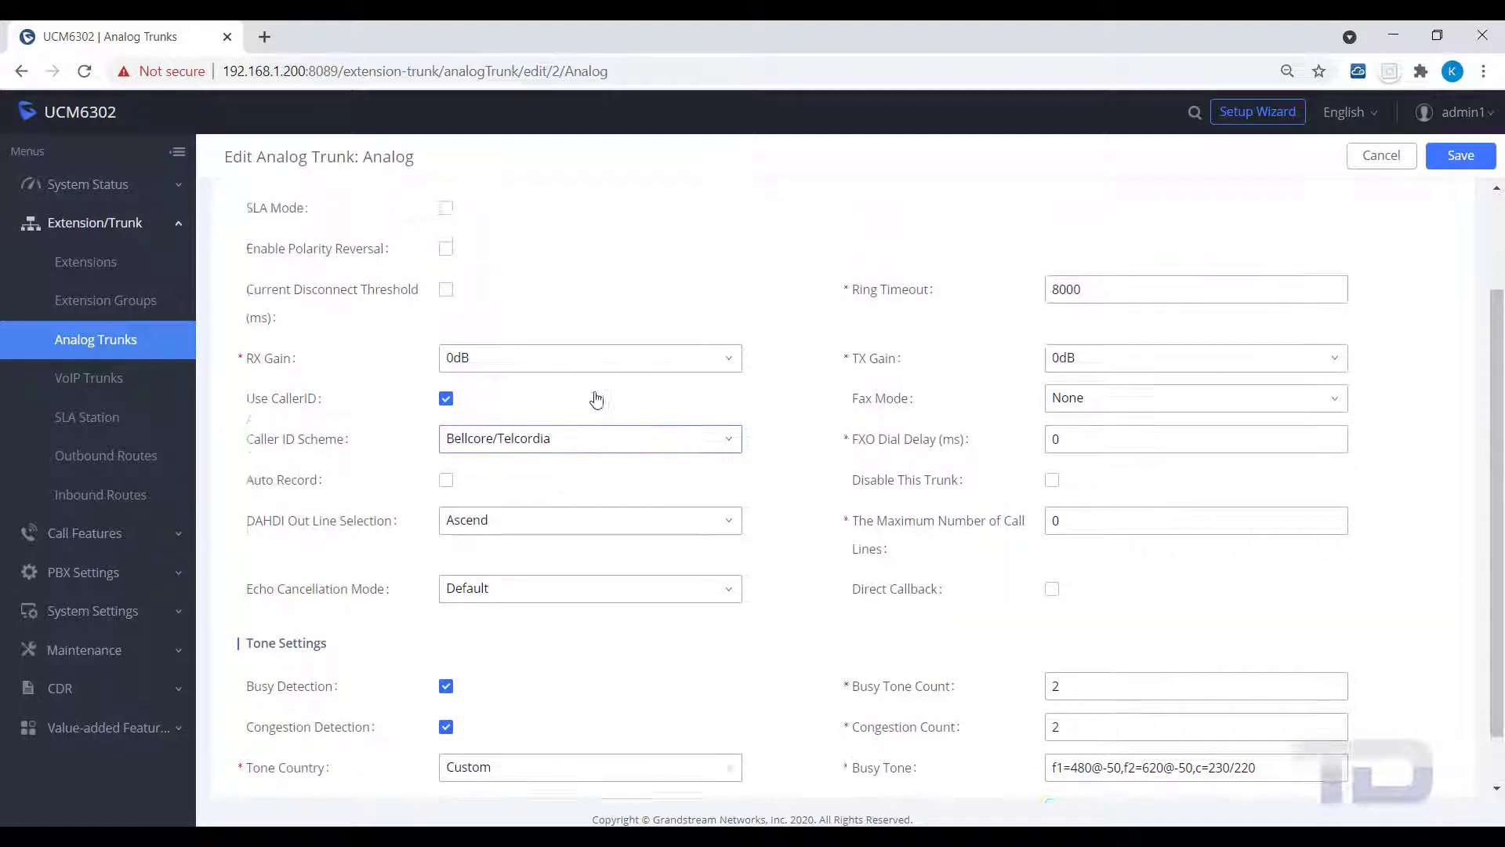
scroll(596, 398, up, 2)
scroll(666, 443, down, 2)
scroll(672, 458, down, 1)
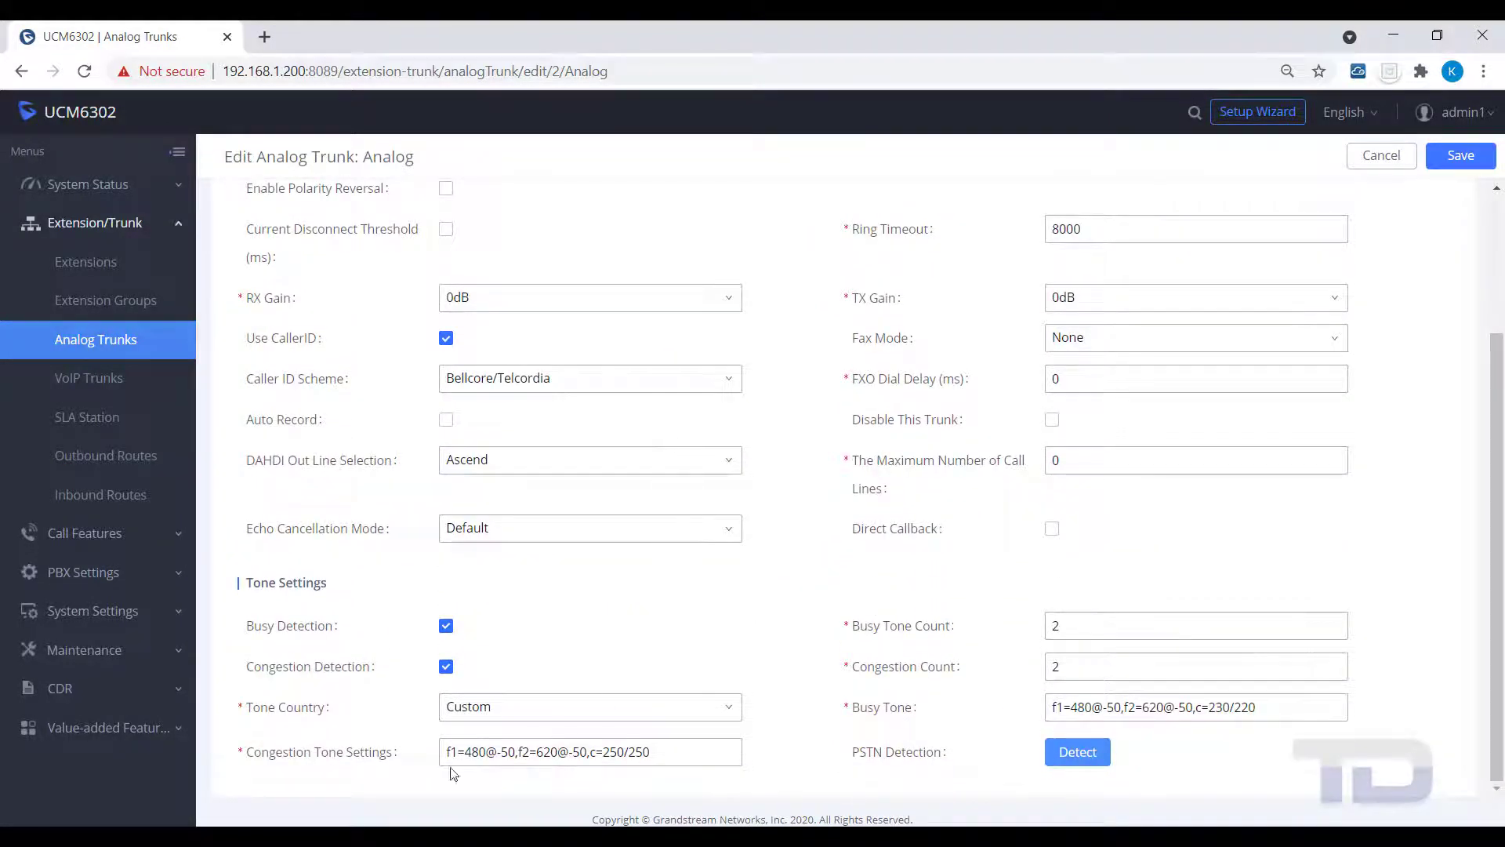
scroll(1257, 433, up, 2)
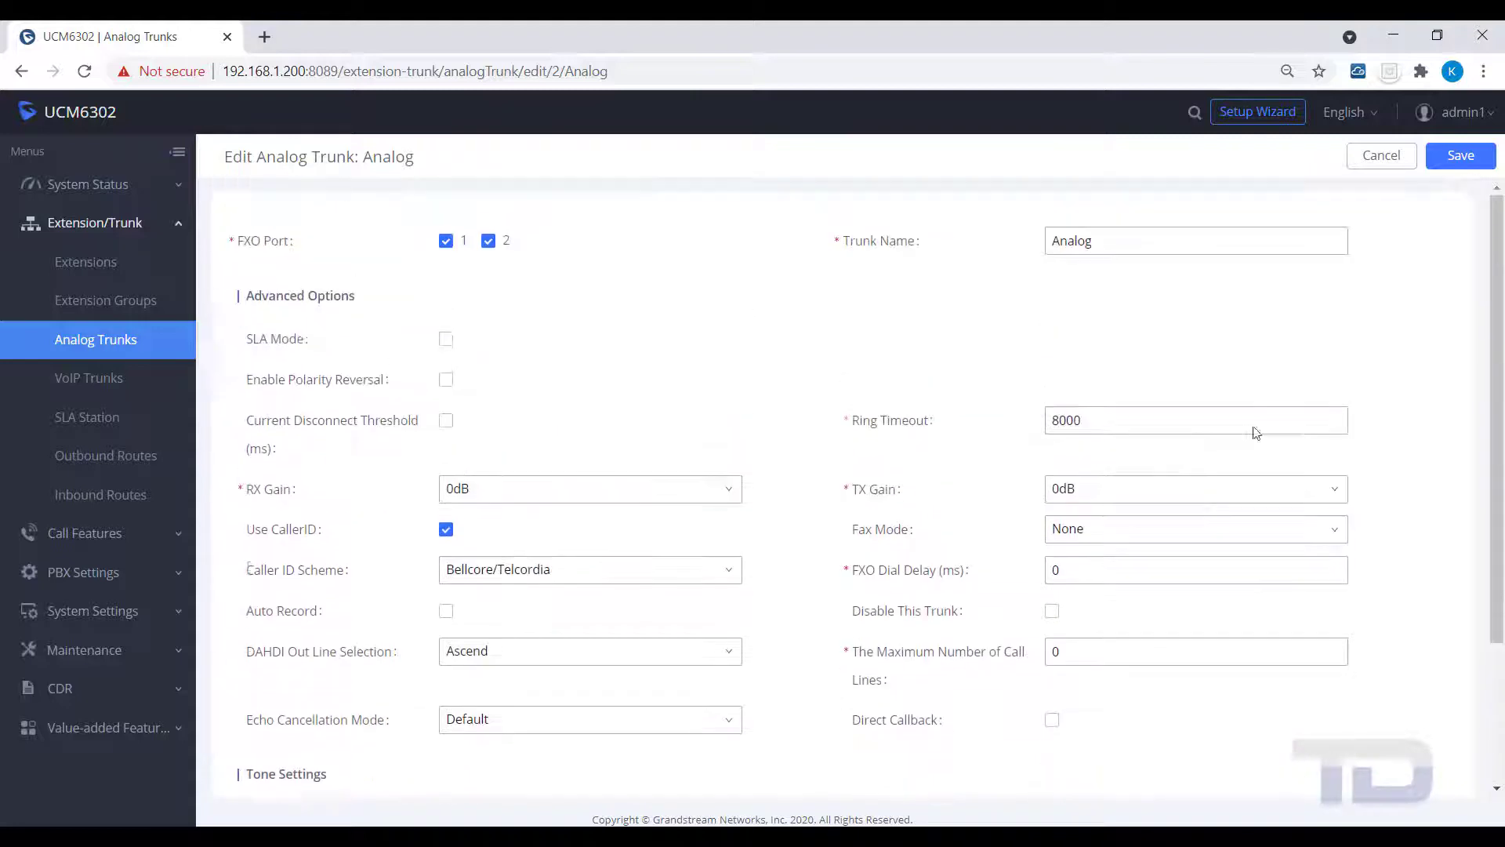
click(1461, 157)
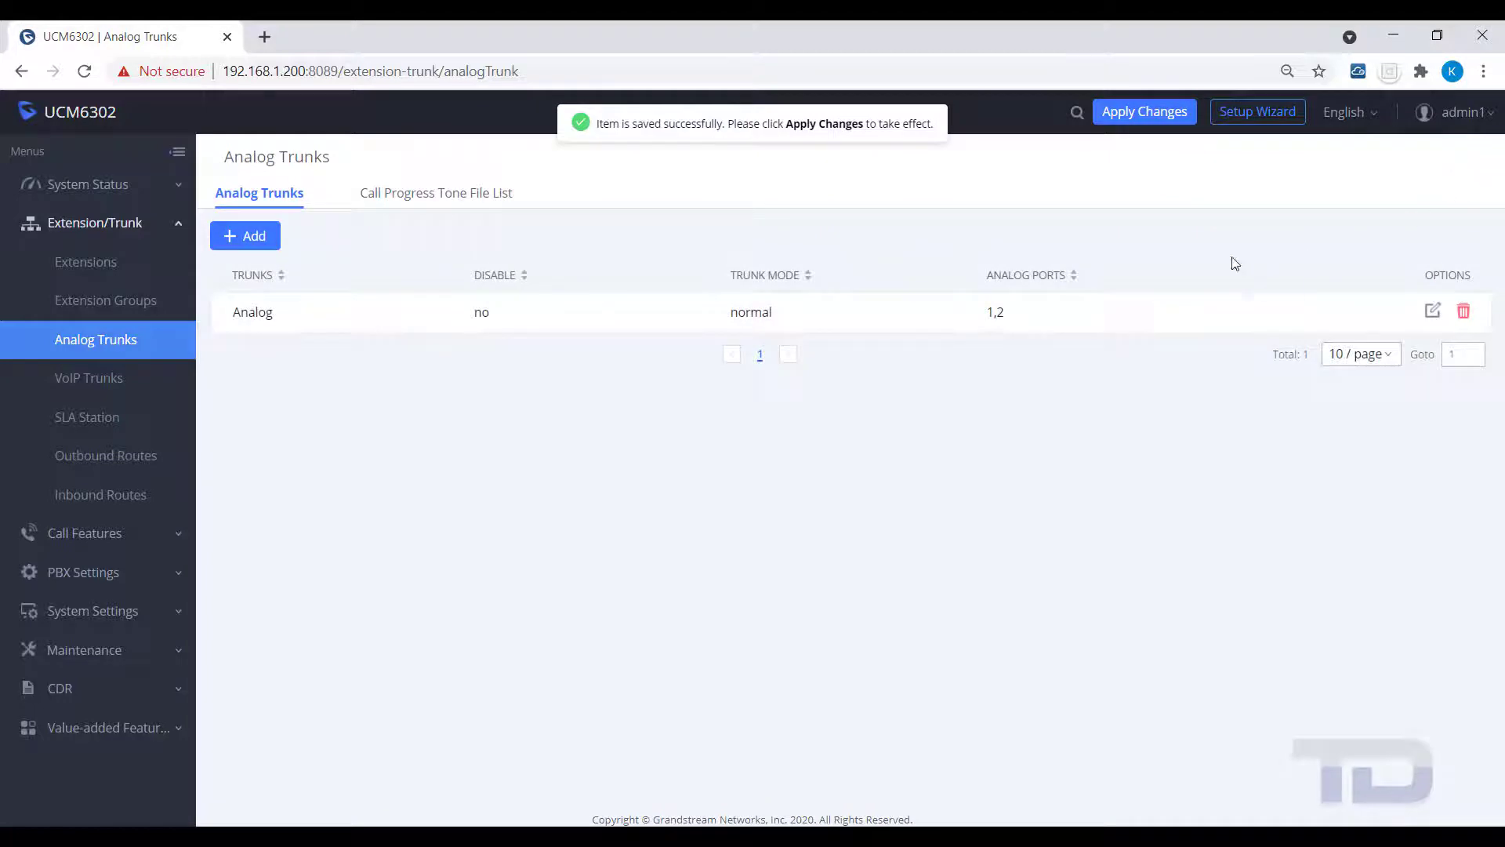
click(1155, 113)
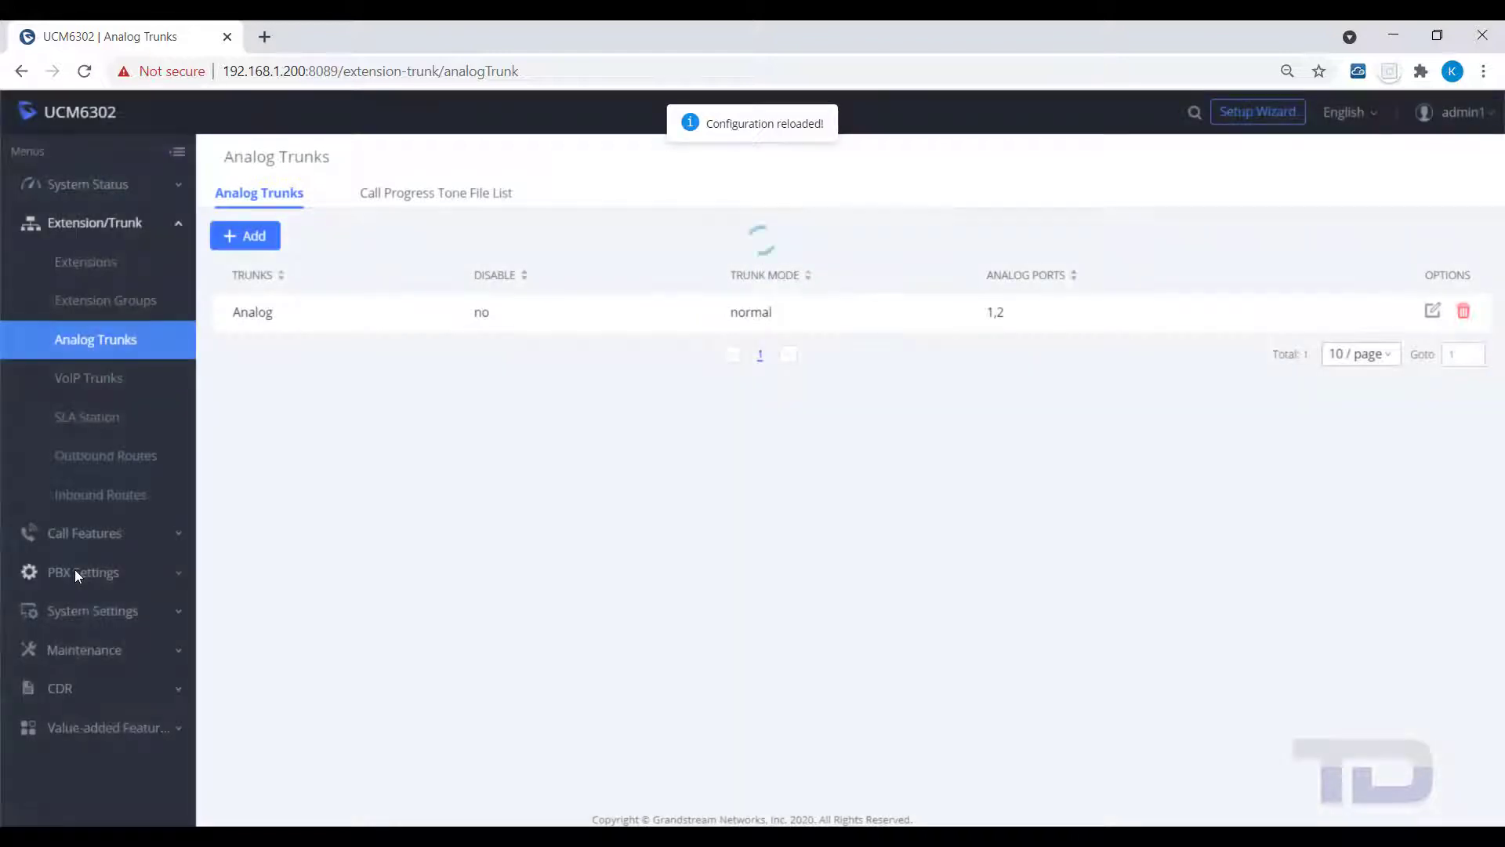
Step: Open PBX Settings > Interface Settings to view the FXS and FXO ports with USA tone region
click(76, 577)
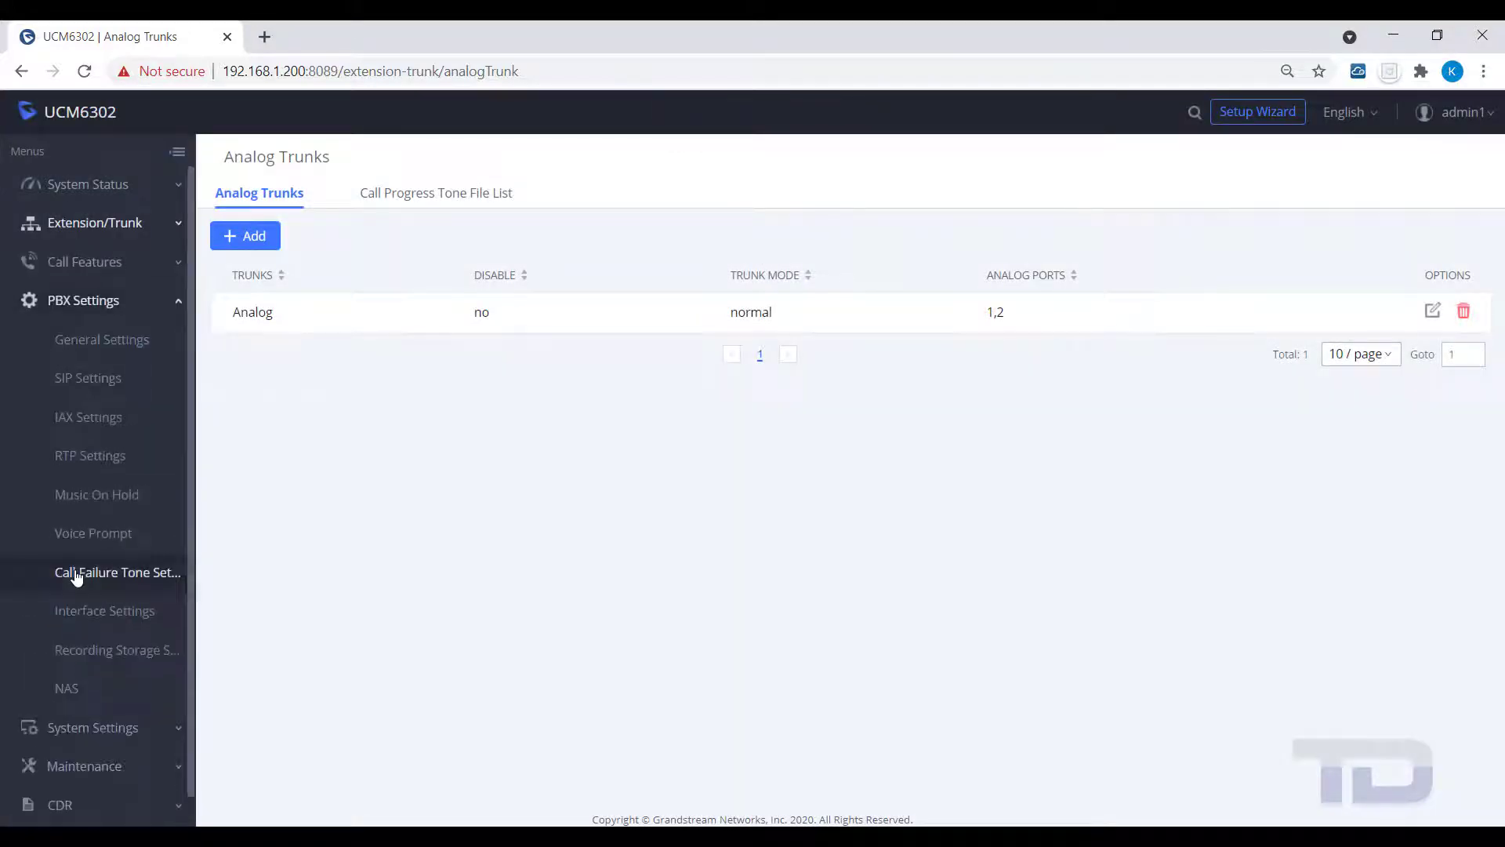
click(116, 617)
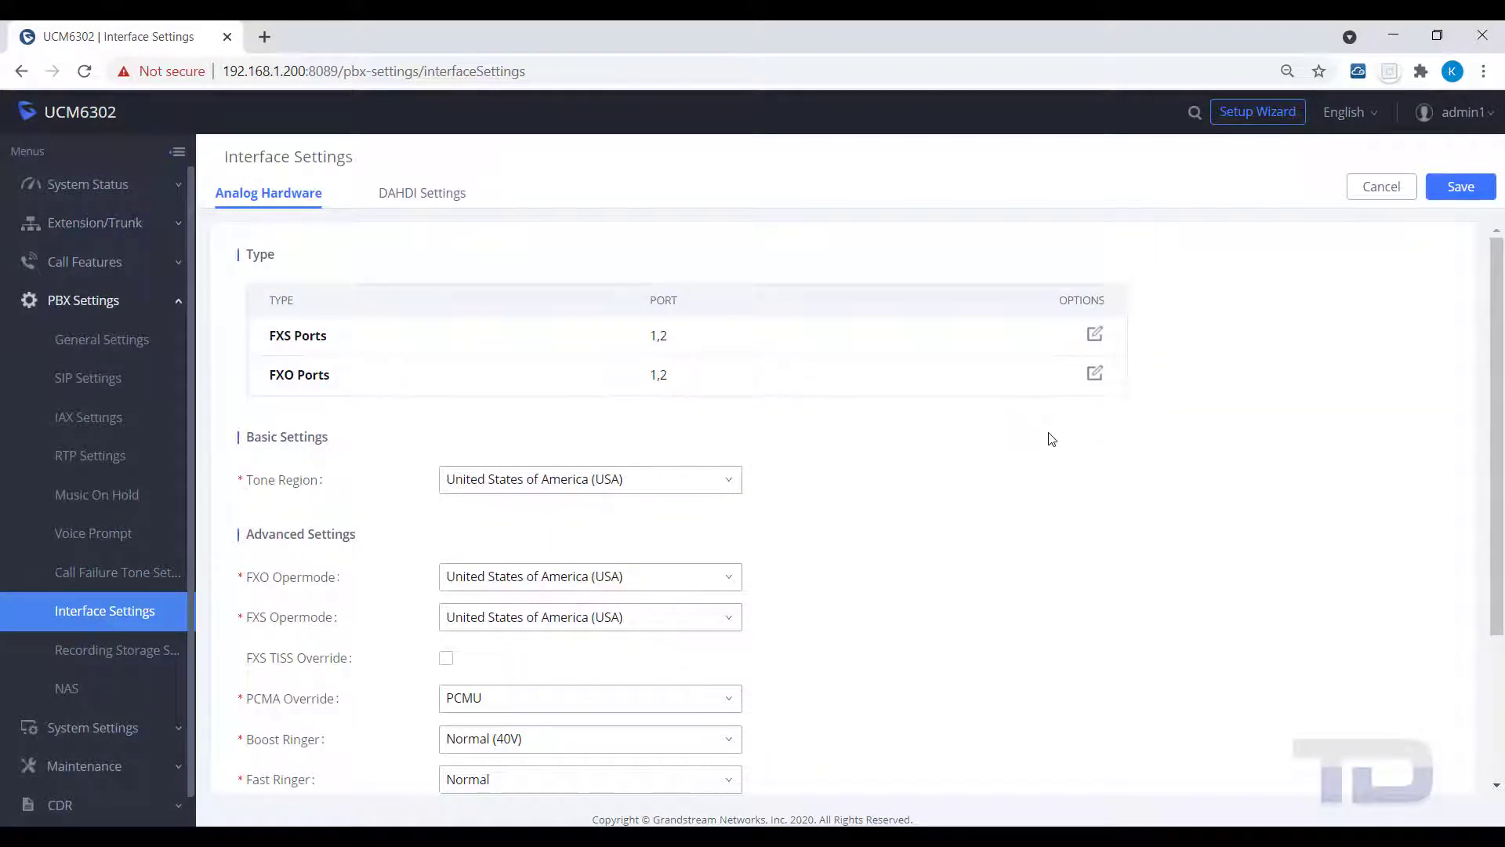
scroll(1049, 455, down, 3)
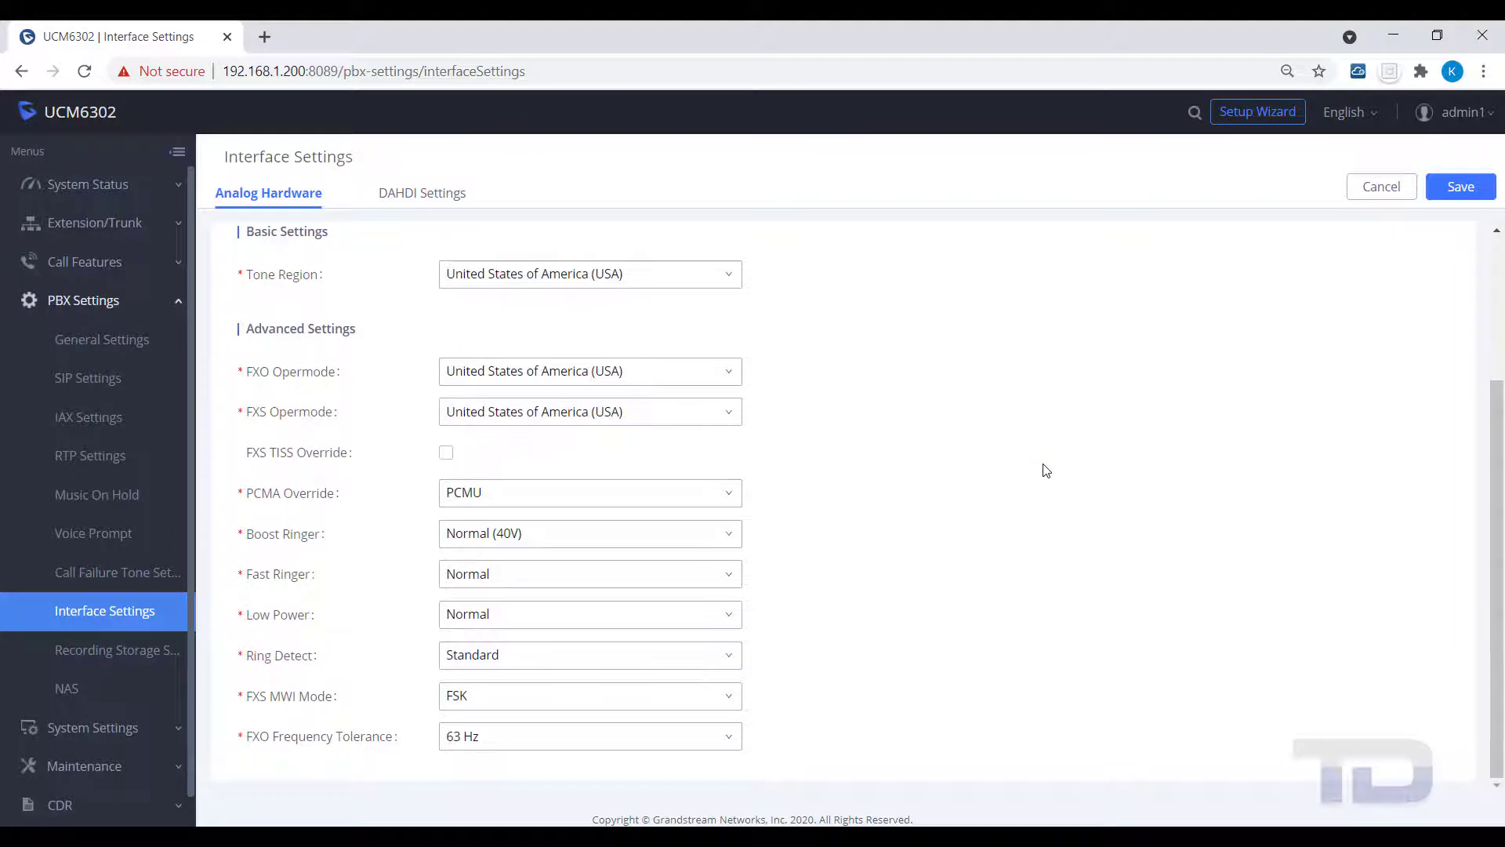
scroll(1043, 469, up, 3)
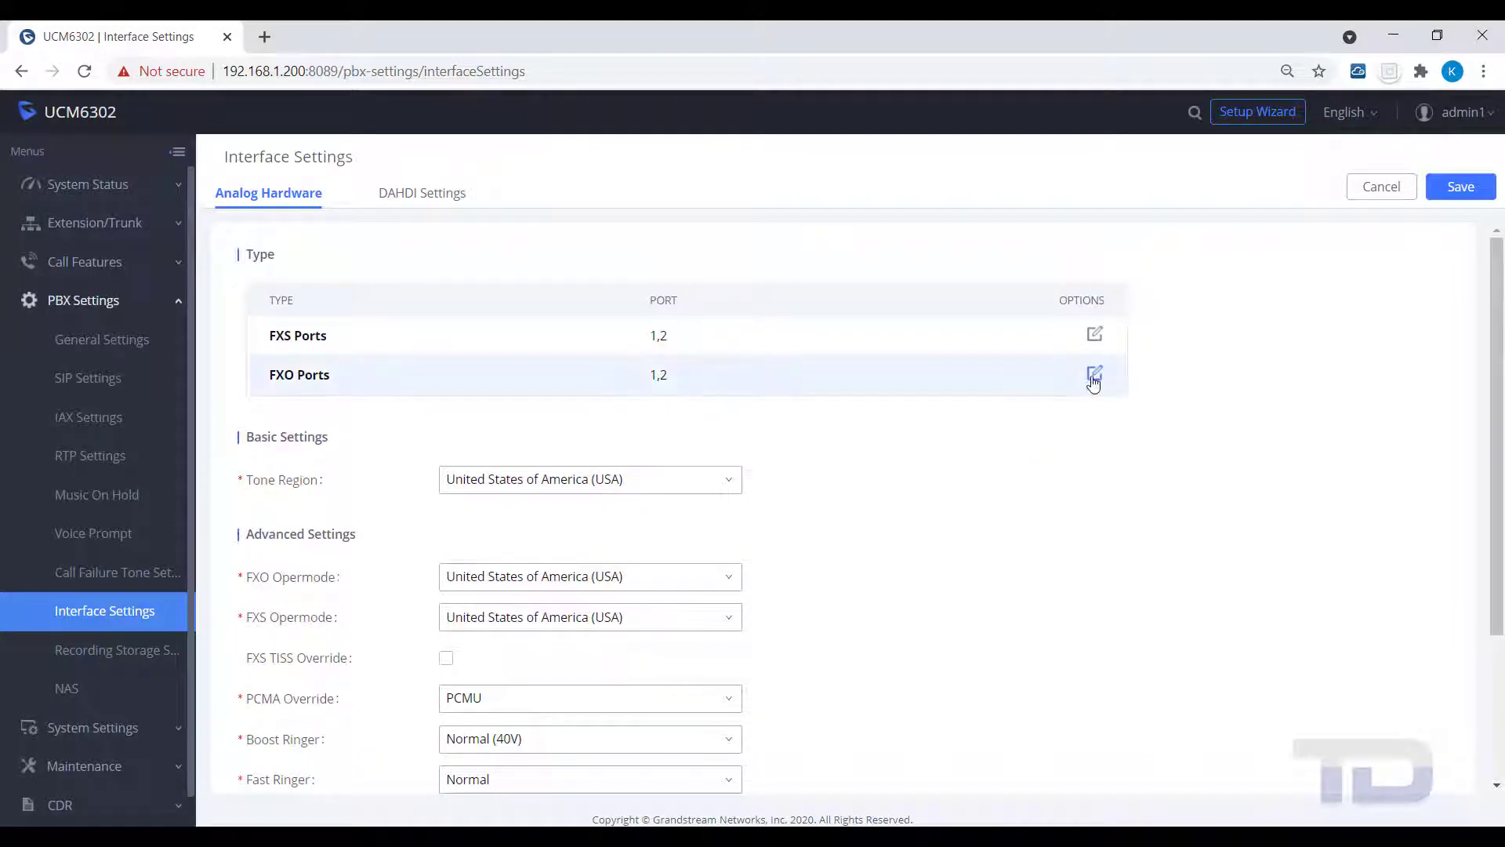
Step: Detect ACIM on FXO ports 1 and 2 (600 Ω), update, and apply the configuration
click(1094, 380)
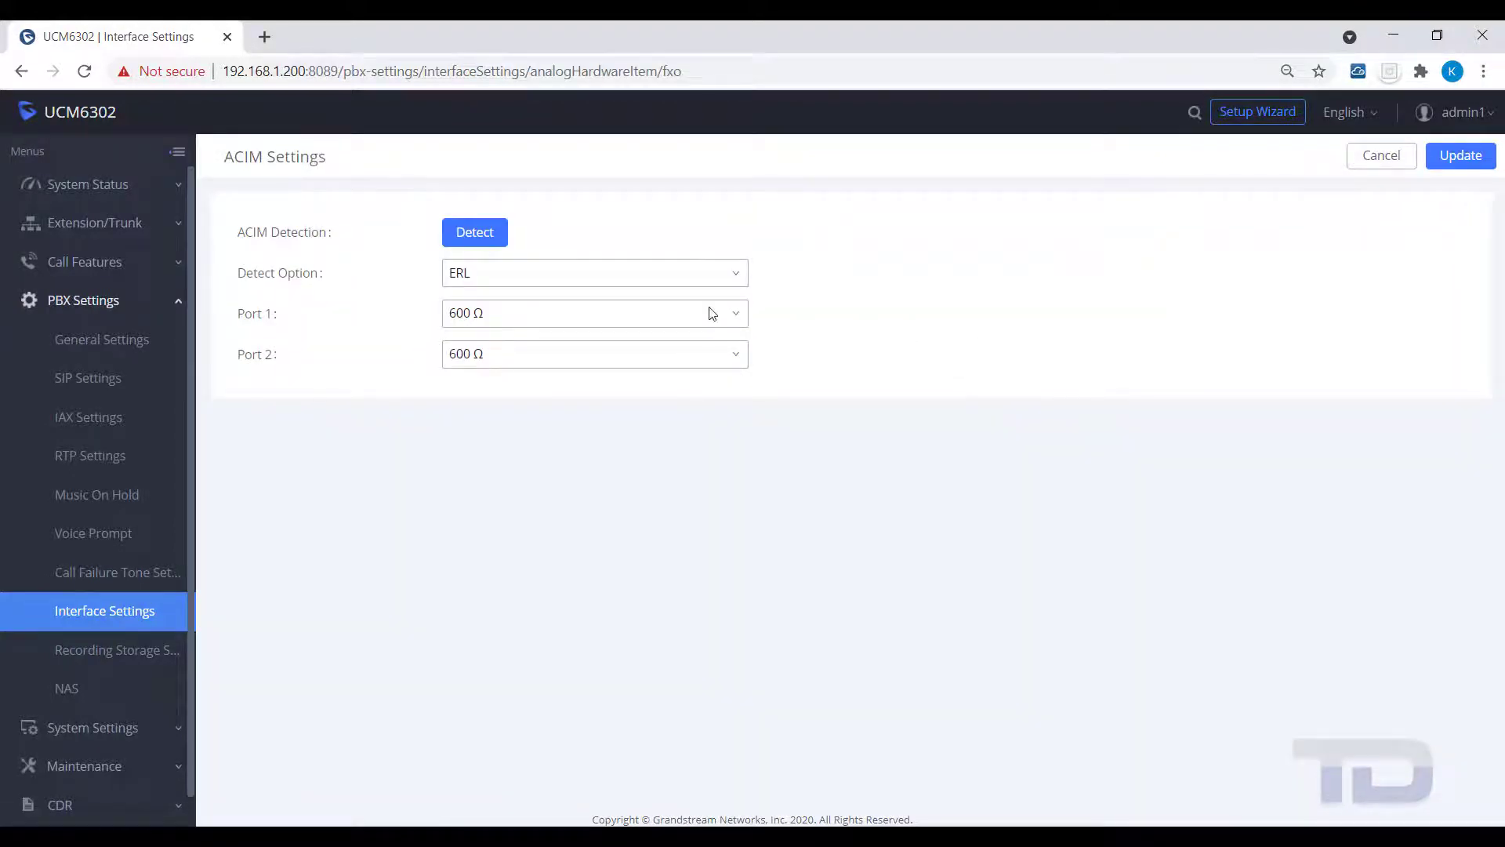
click(487, 250)
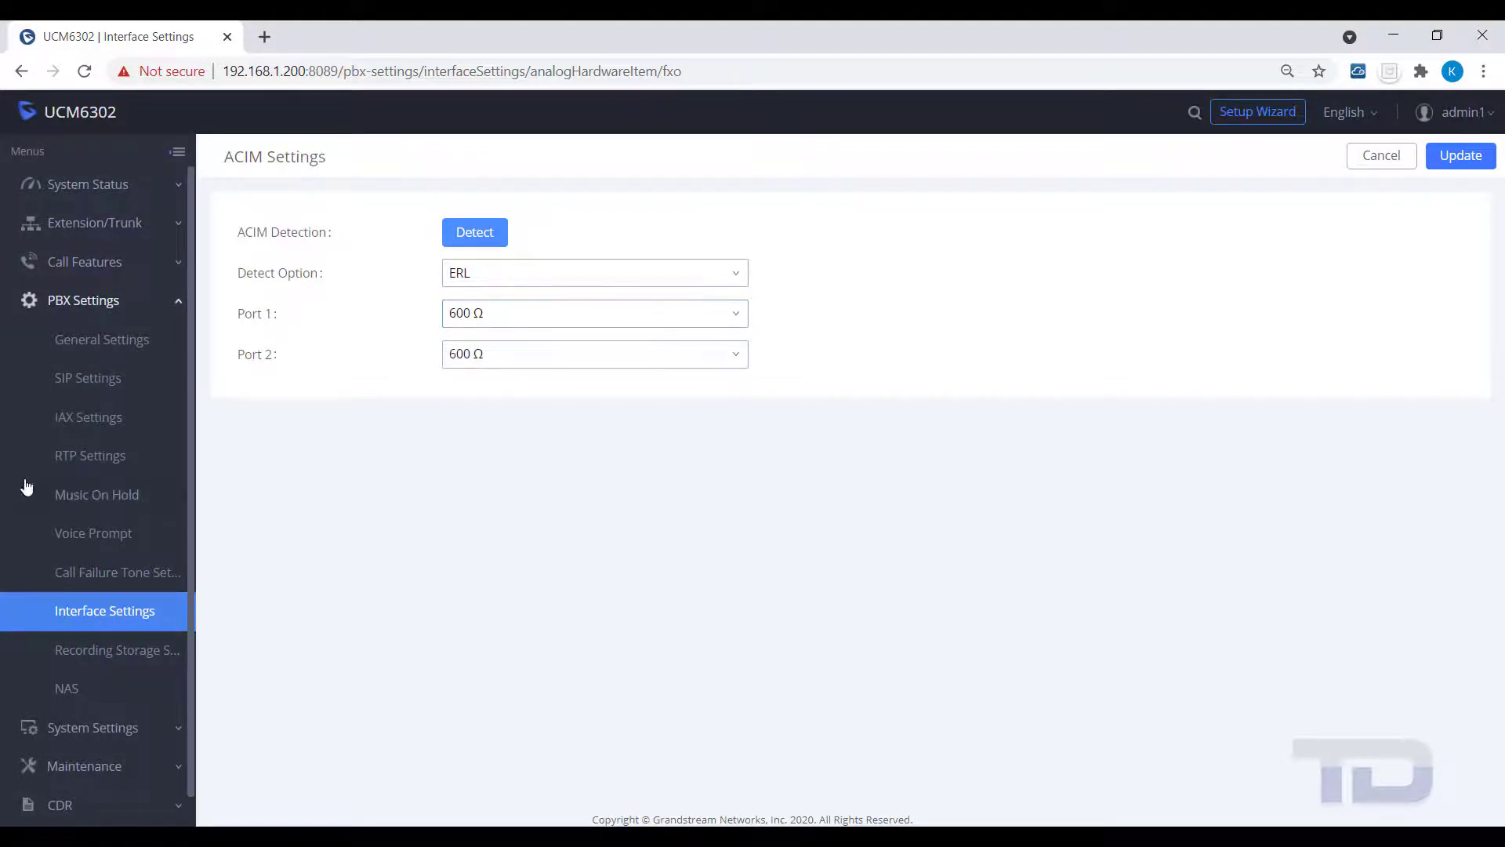
click(1452, 159)
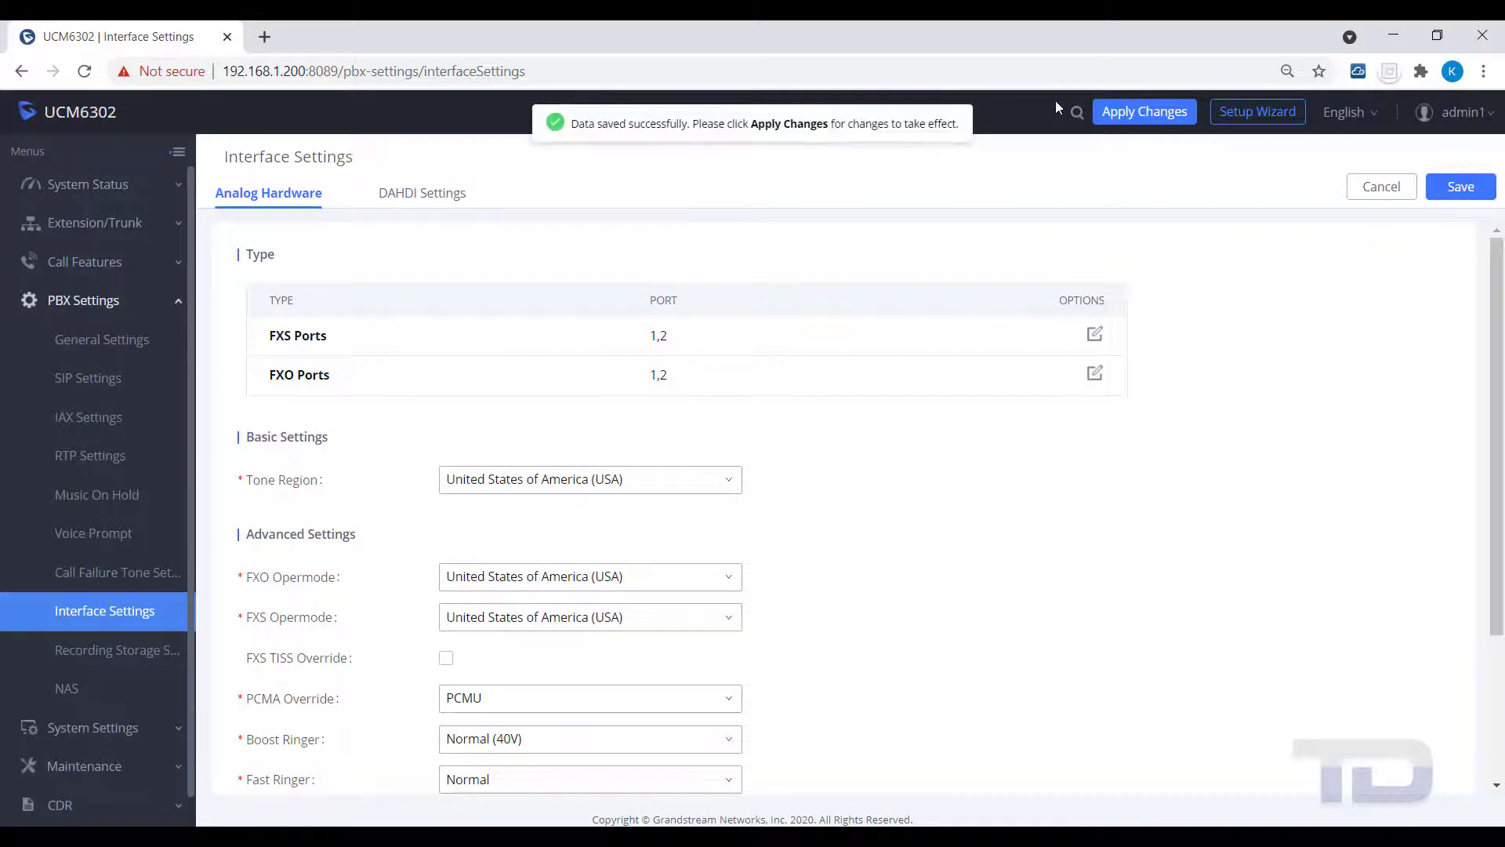
click(1143, 118)
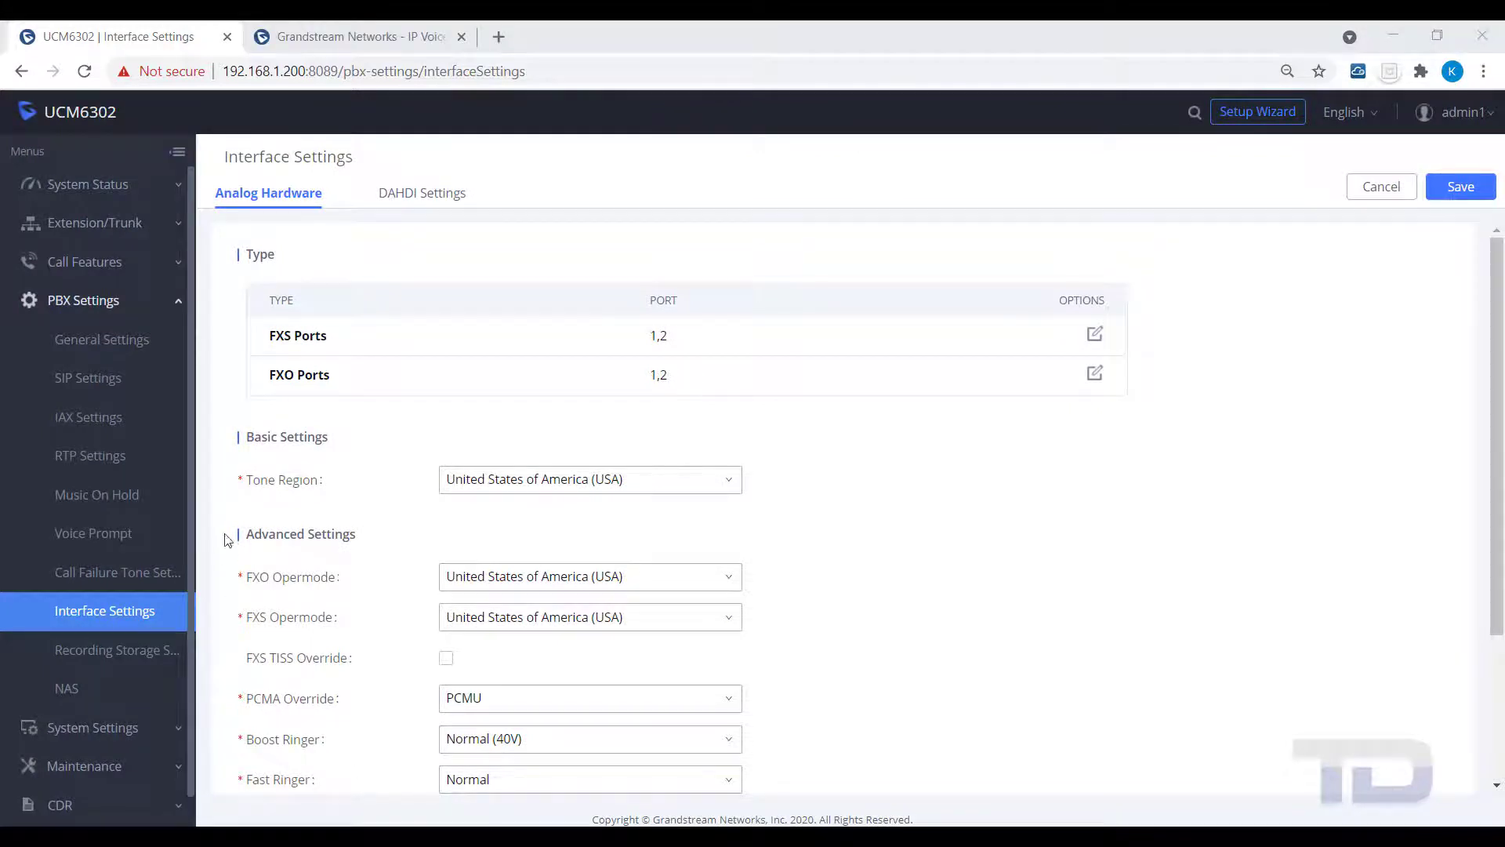
Step: On grandstream.com, navigate to Products > IP PBXs > UCM Series IP PBXs
click(313, 41)
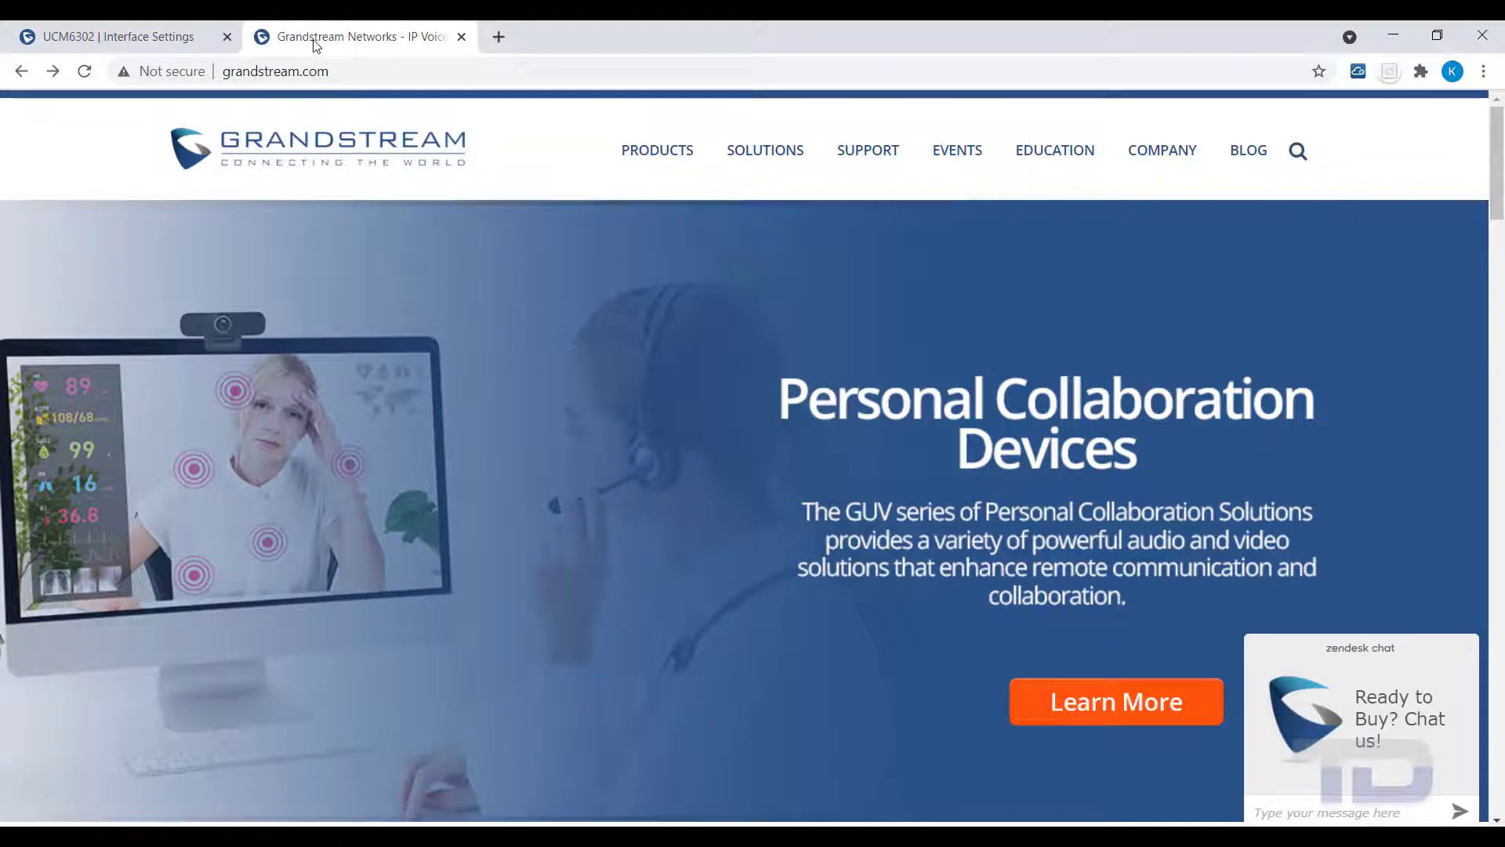
click(337, 77)
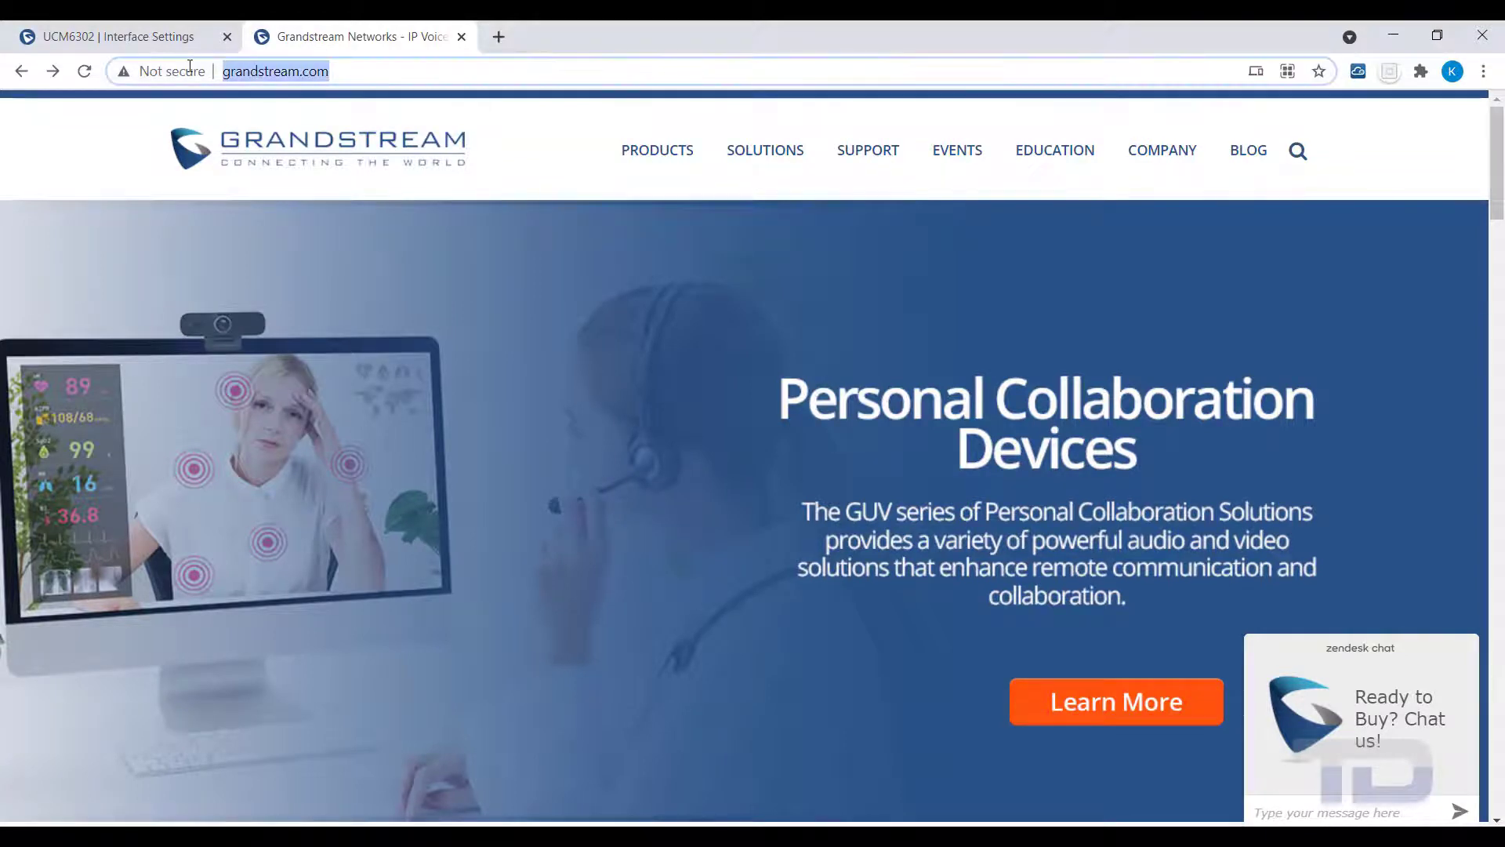
scroll(782, 127, up, 1)
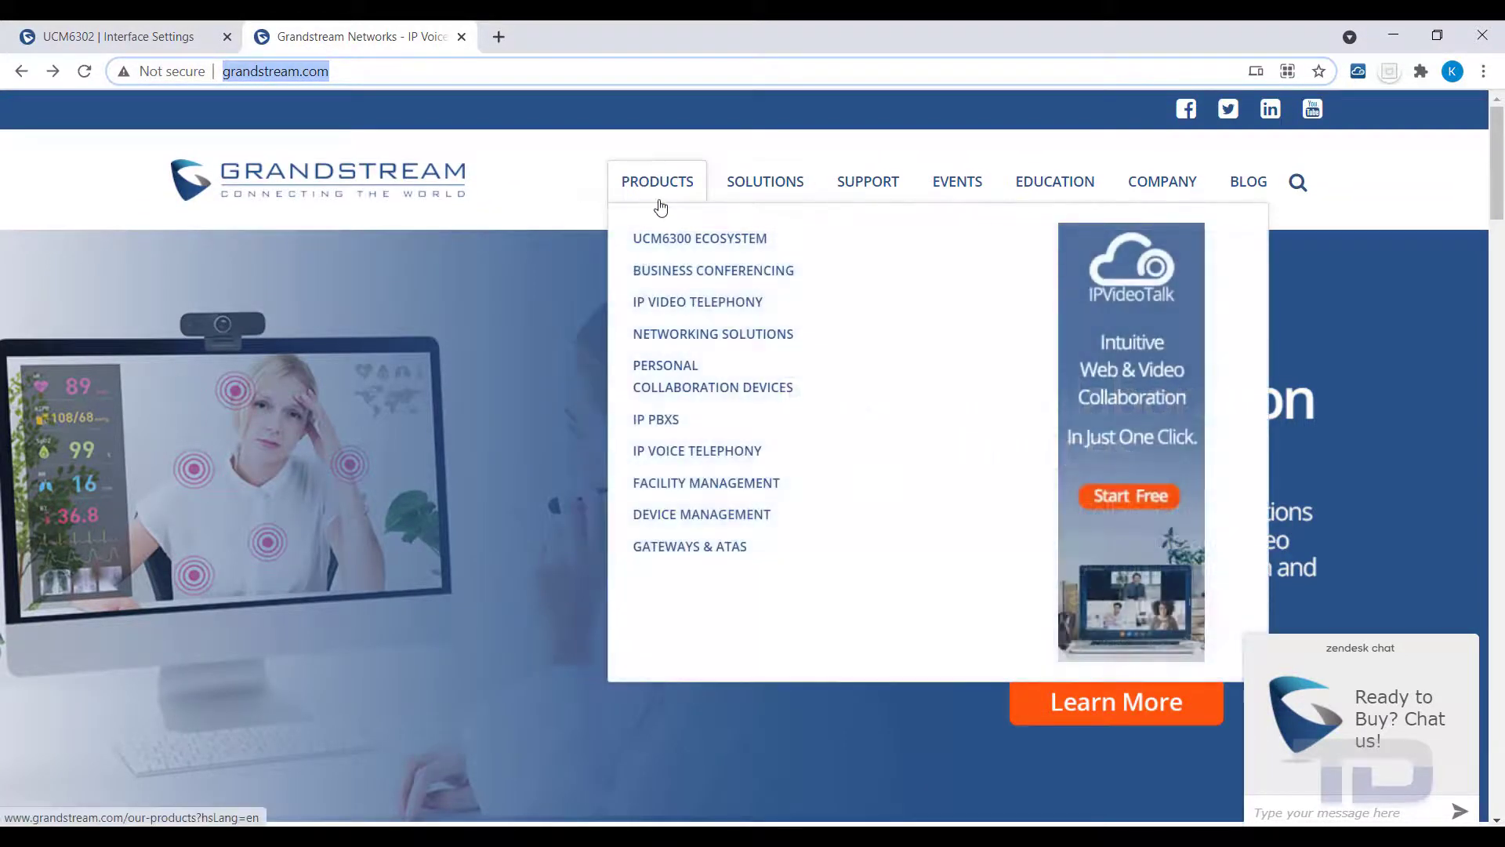
mouse_move(657, 151)
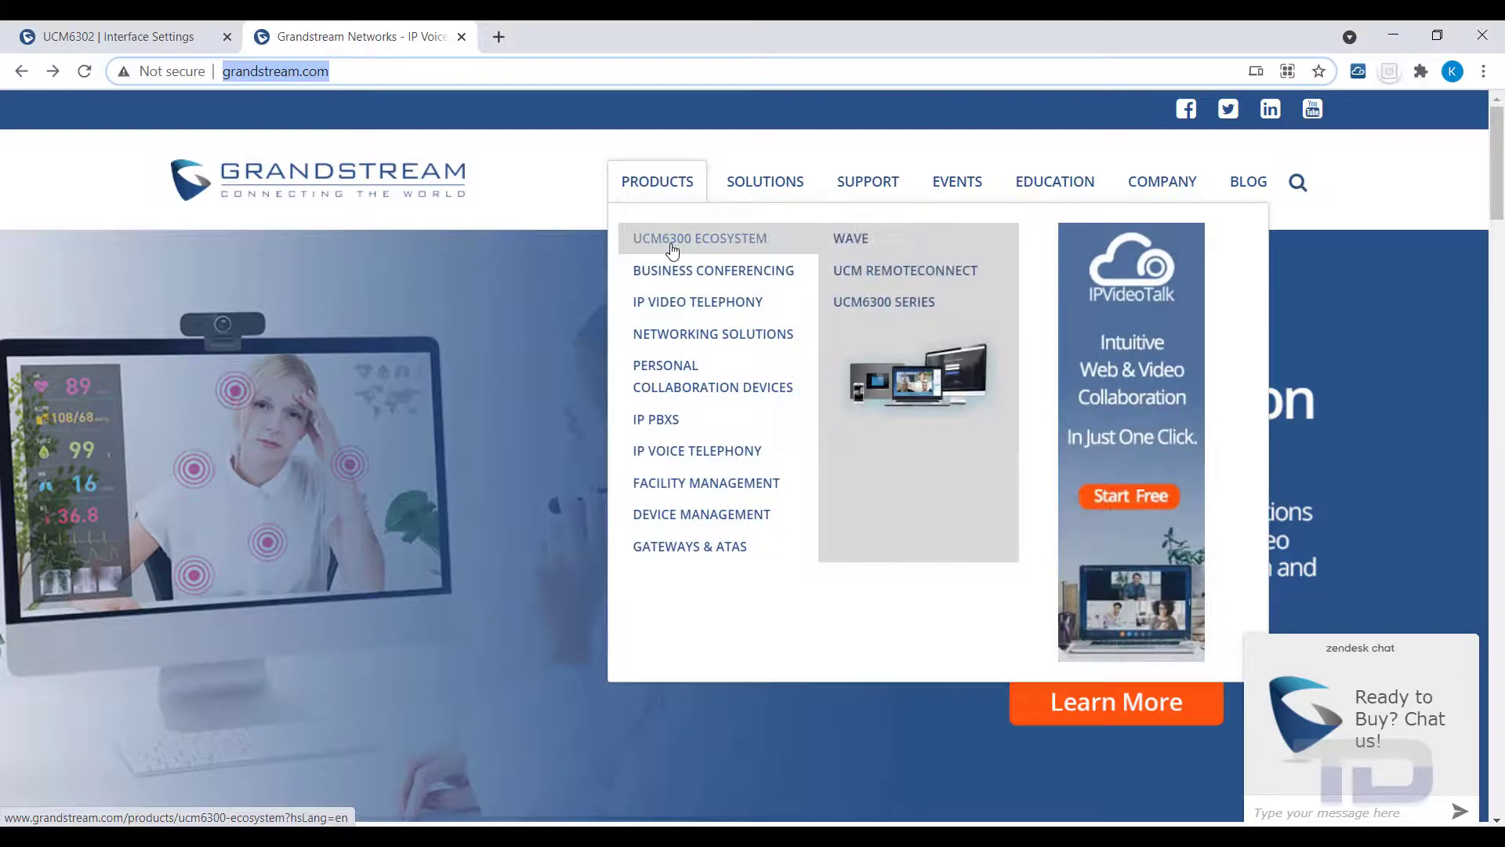
click(671, 418)
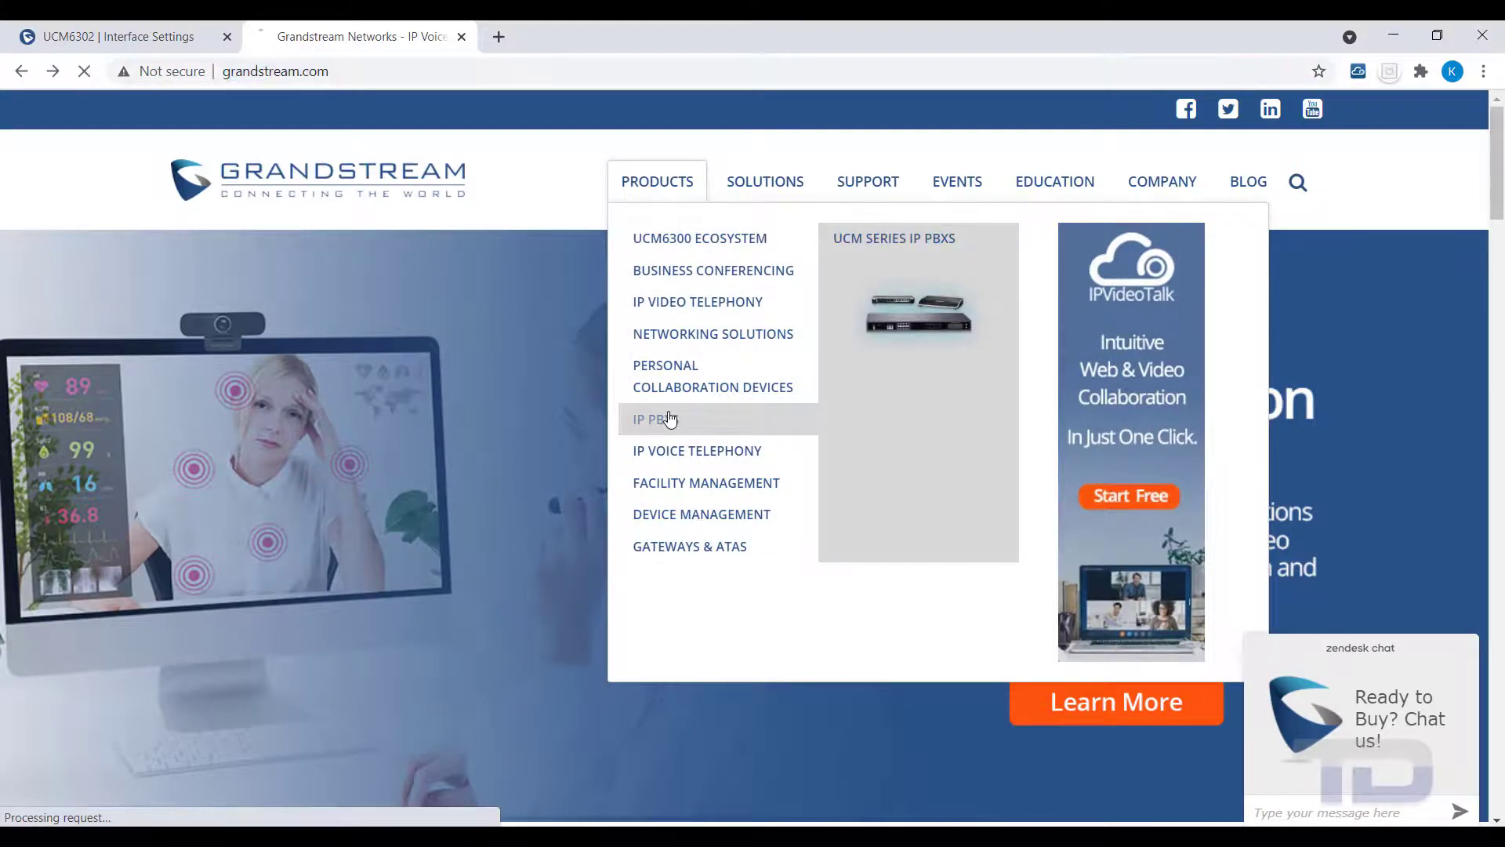
scroll(737, 546, down, 3)
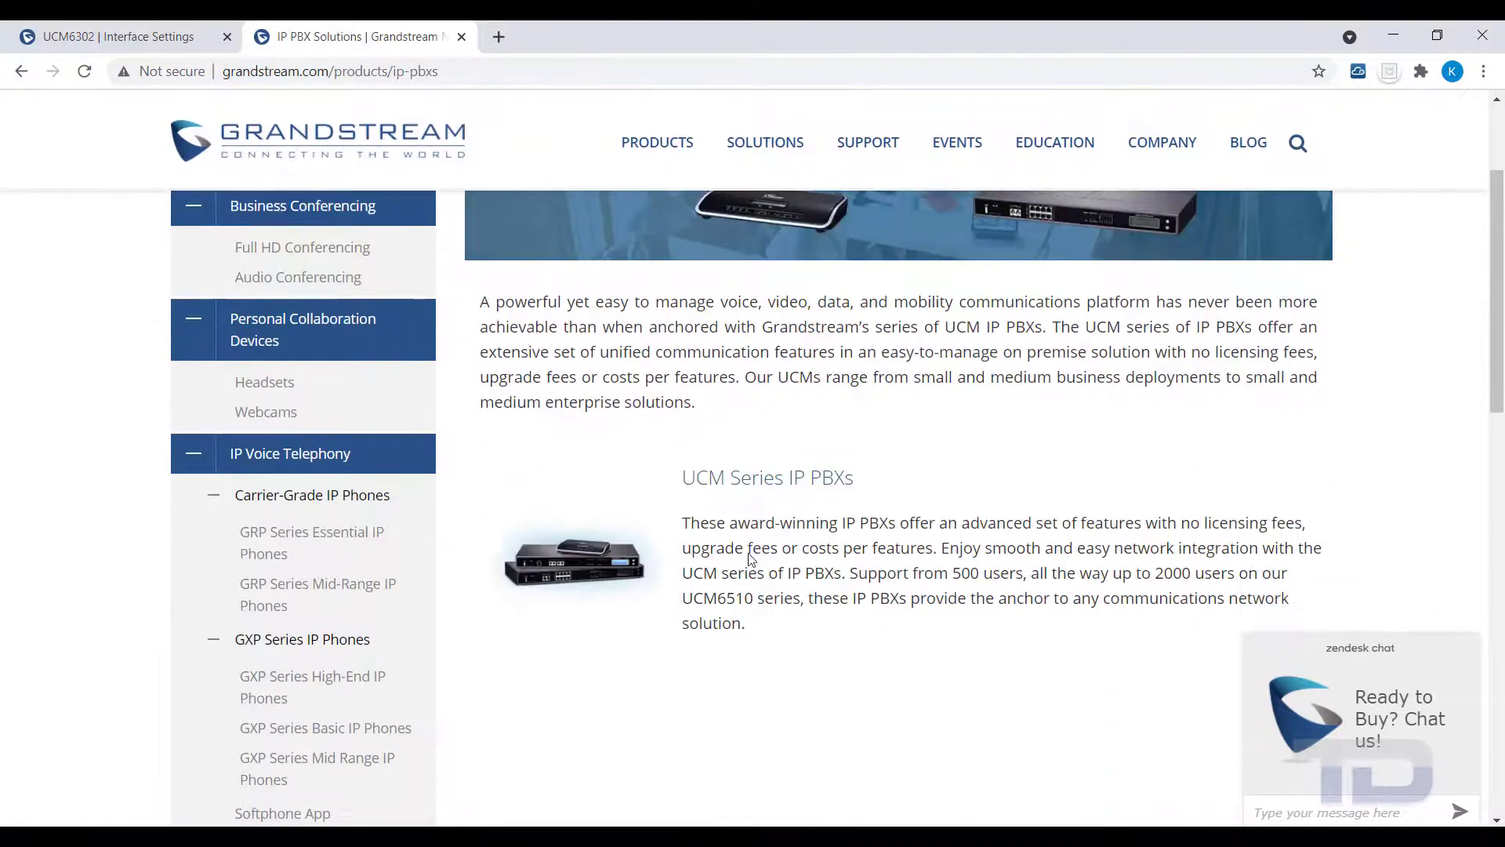
click(747, 479)
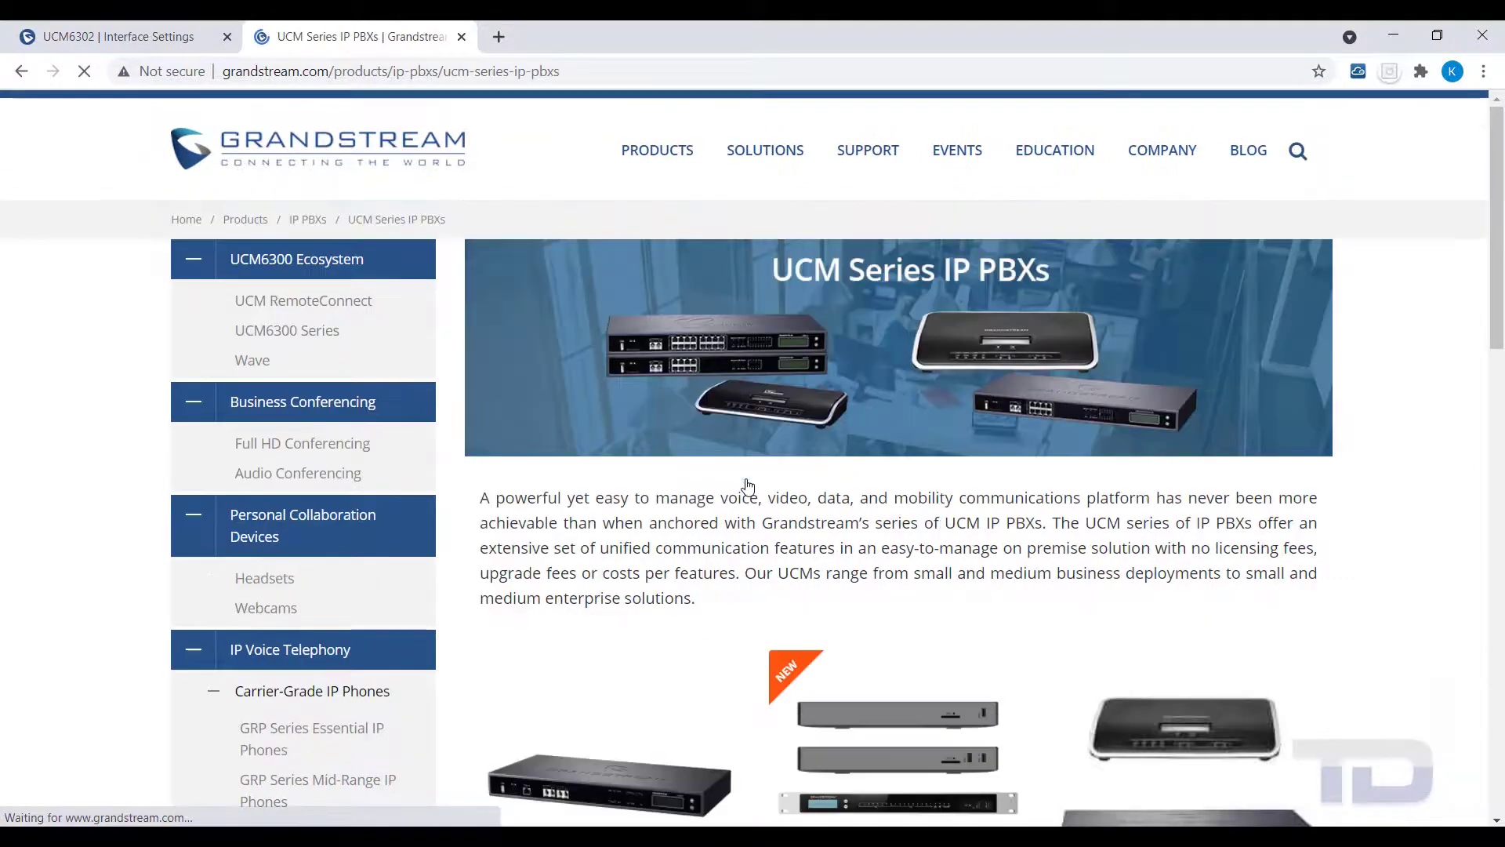
Step: Open the UCM6300 Series Resources page and scroll down to its How-To Guides
scroll(747, 486, down, 2)
scroll(784, 549, down, 2)
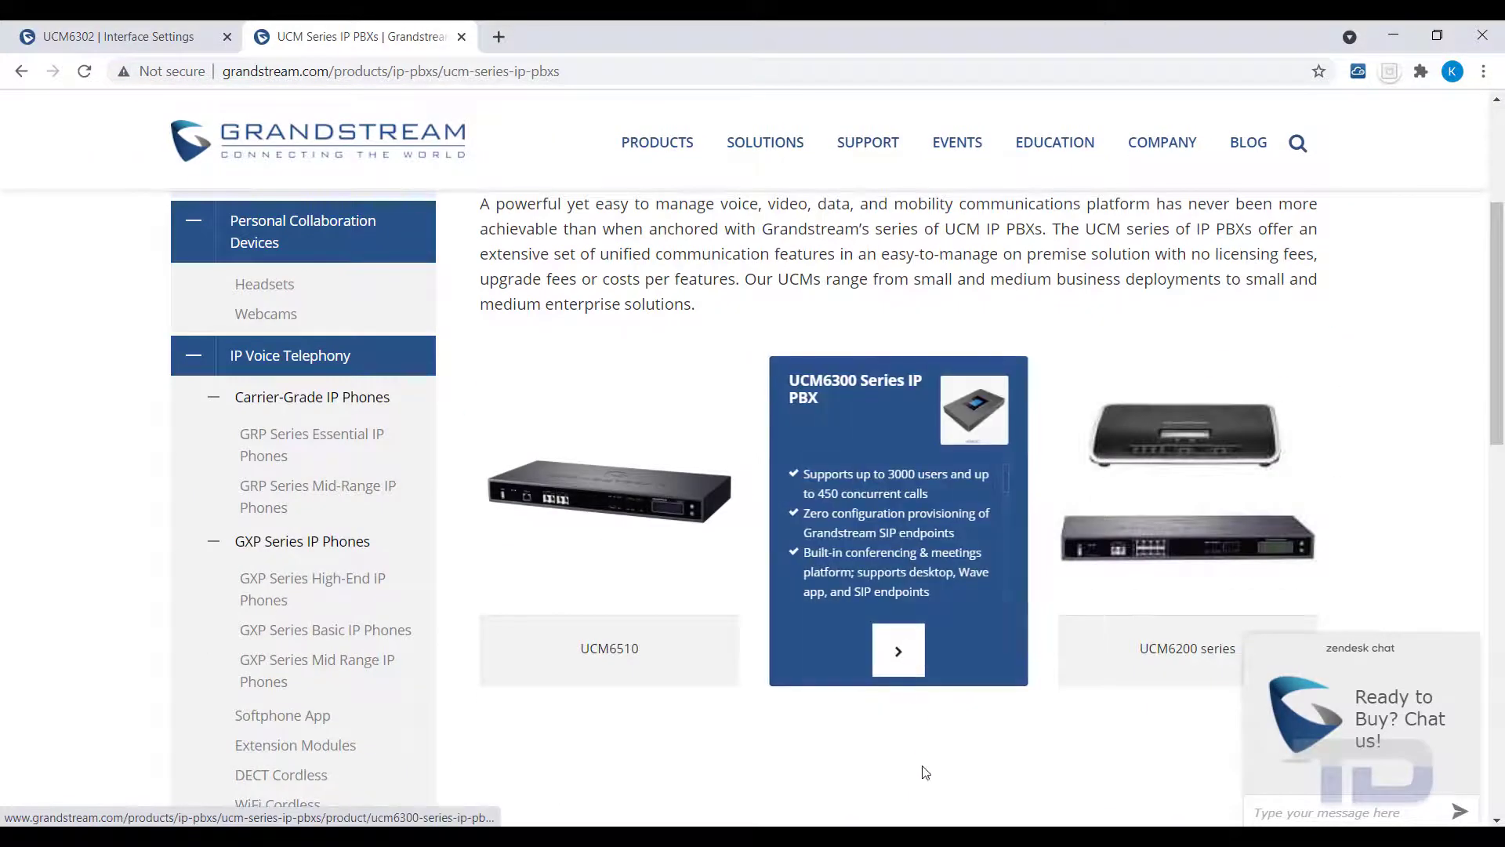
click(886, 652)
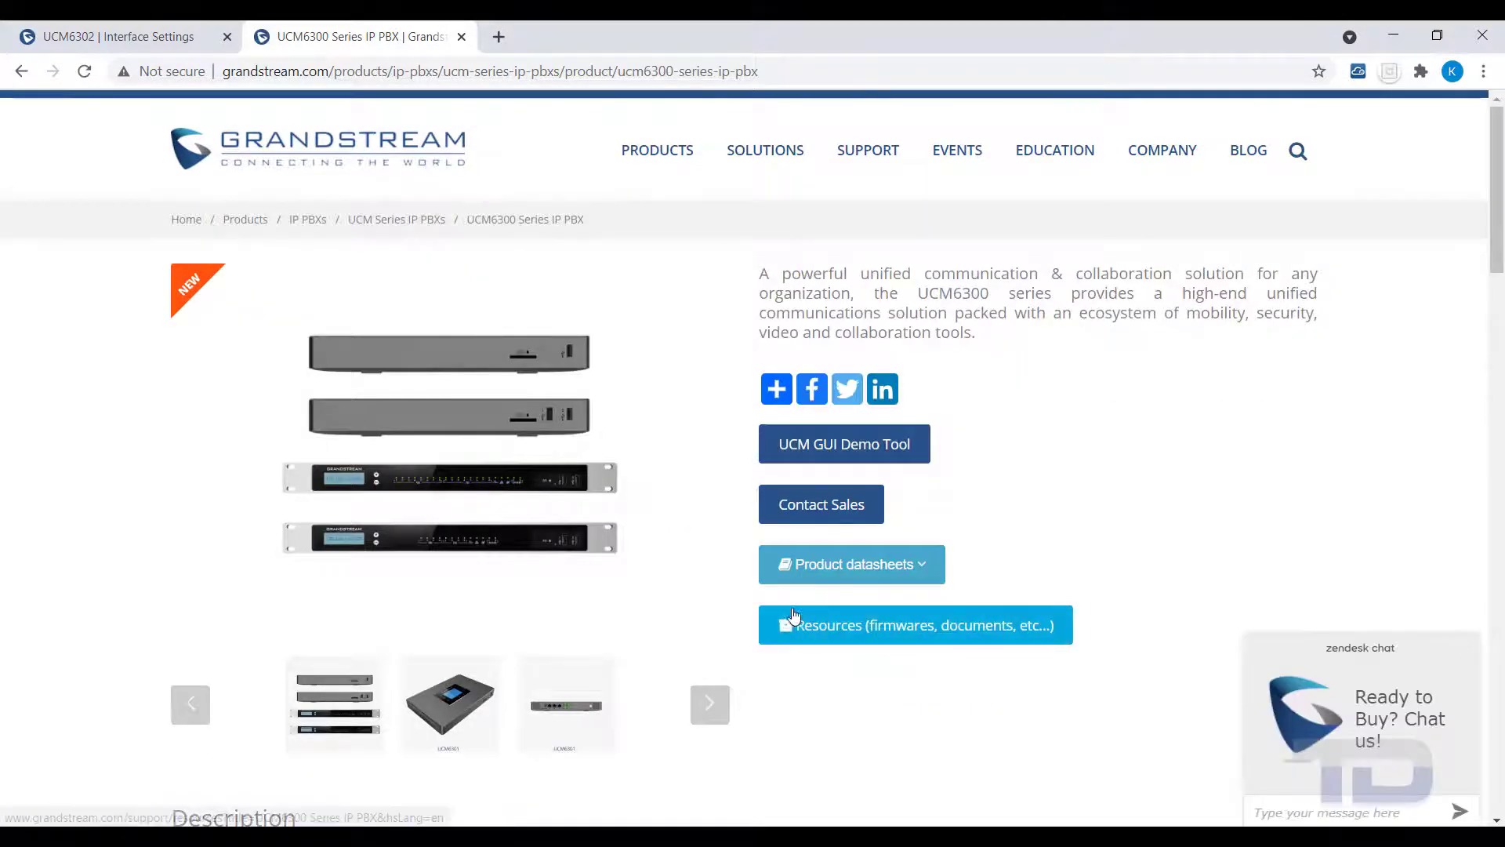
click(876, 633)
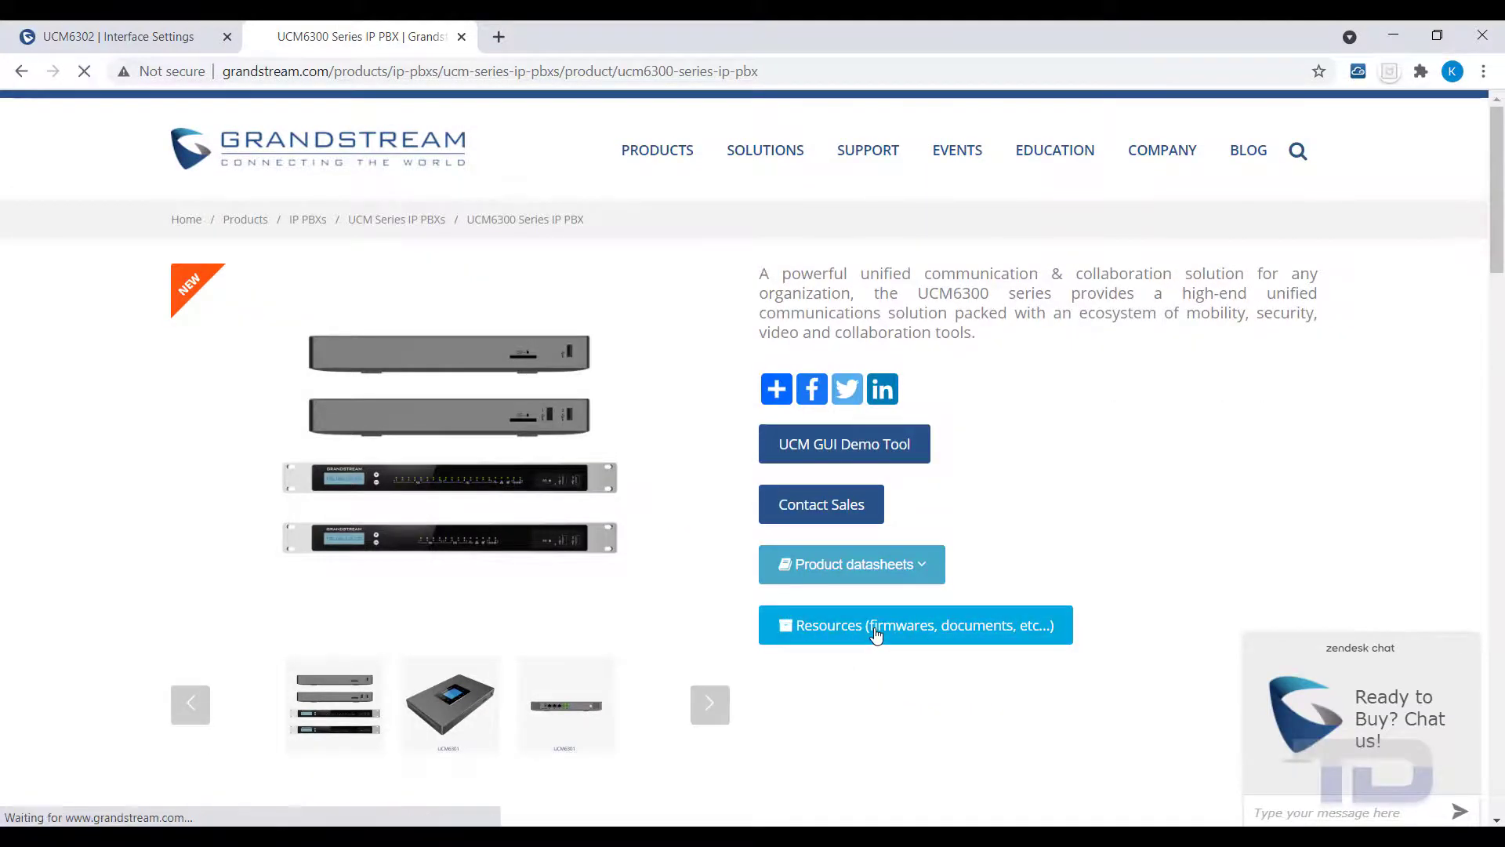
scroll(875, 635, down, 1)
scroll(876, 635, down, 2)
scroll(876, 636, down, 2)
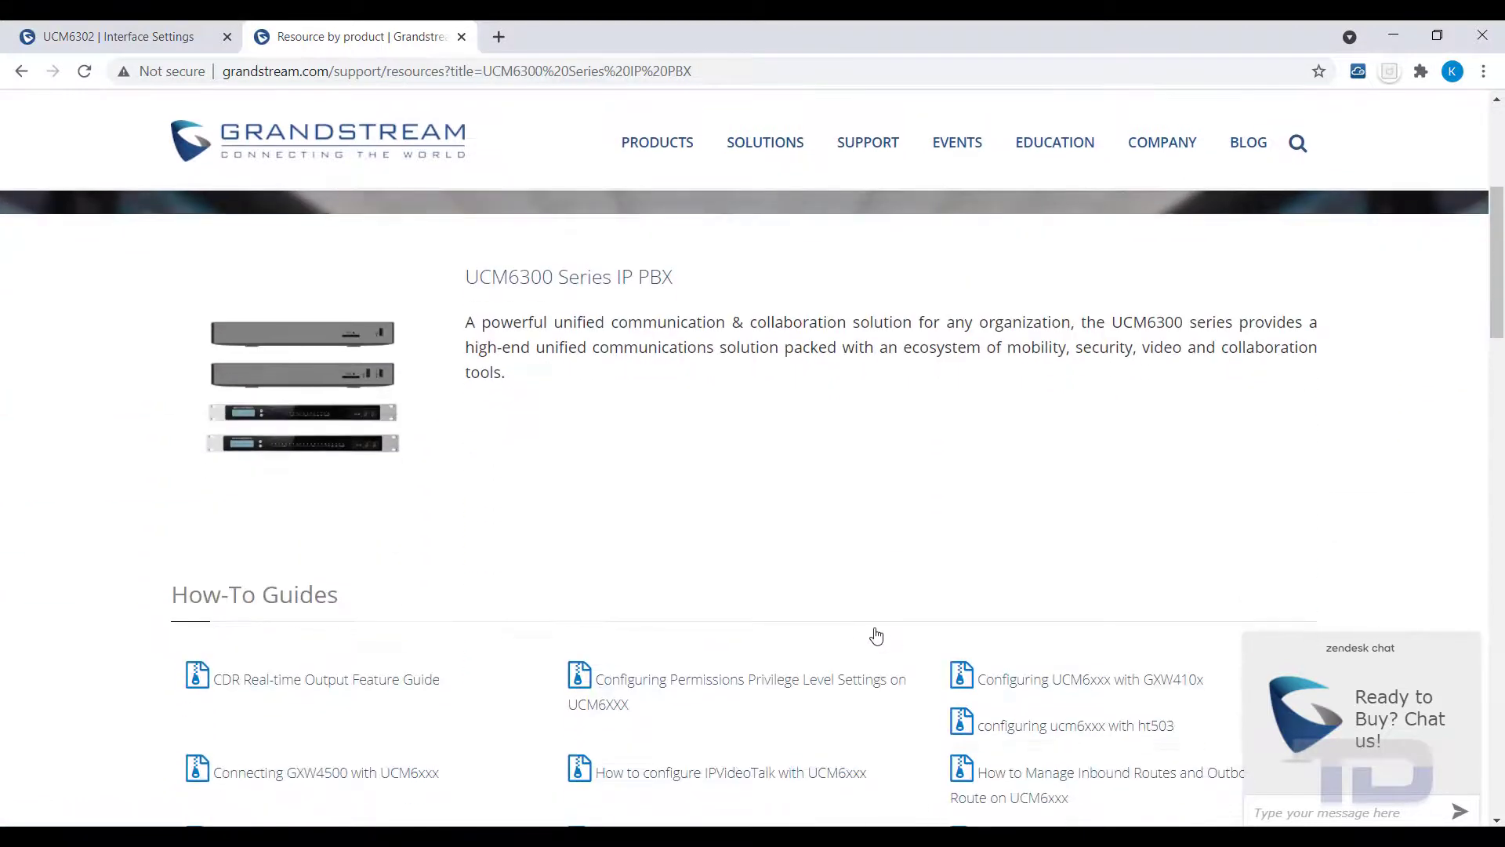
scroll(876, 635, down, 1)
scroll(876, 635, down, 2)
scroll(876, 635, down, 1)
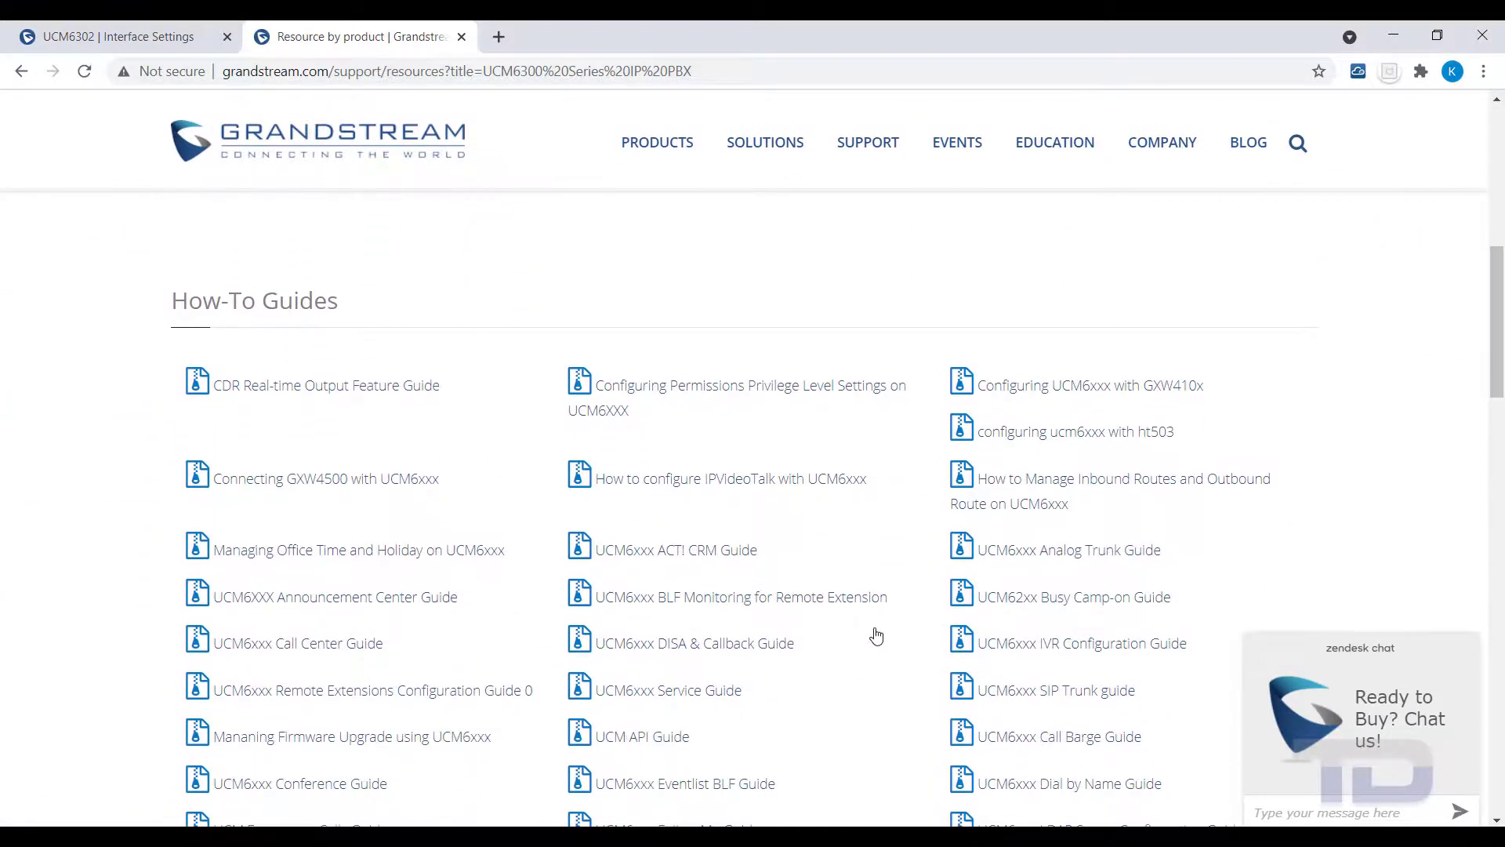
scroll(875, 631, down, 1)
scroll(940, 509, down, 1)
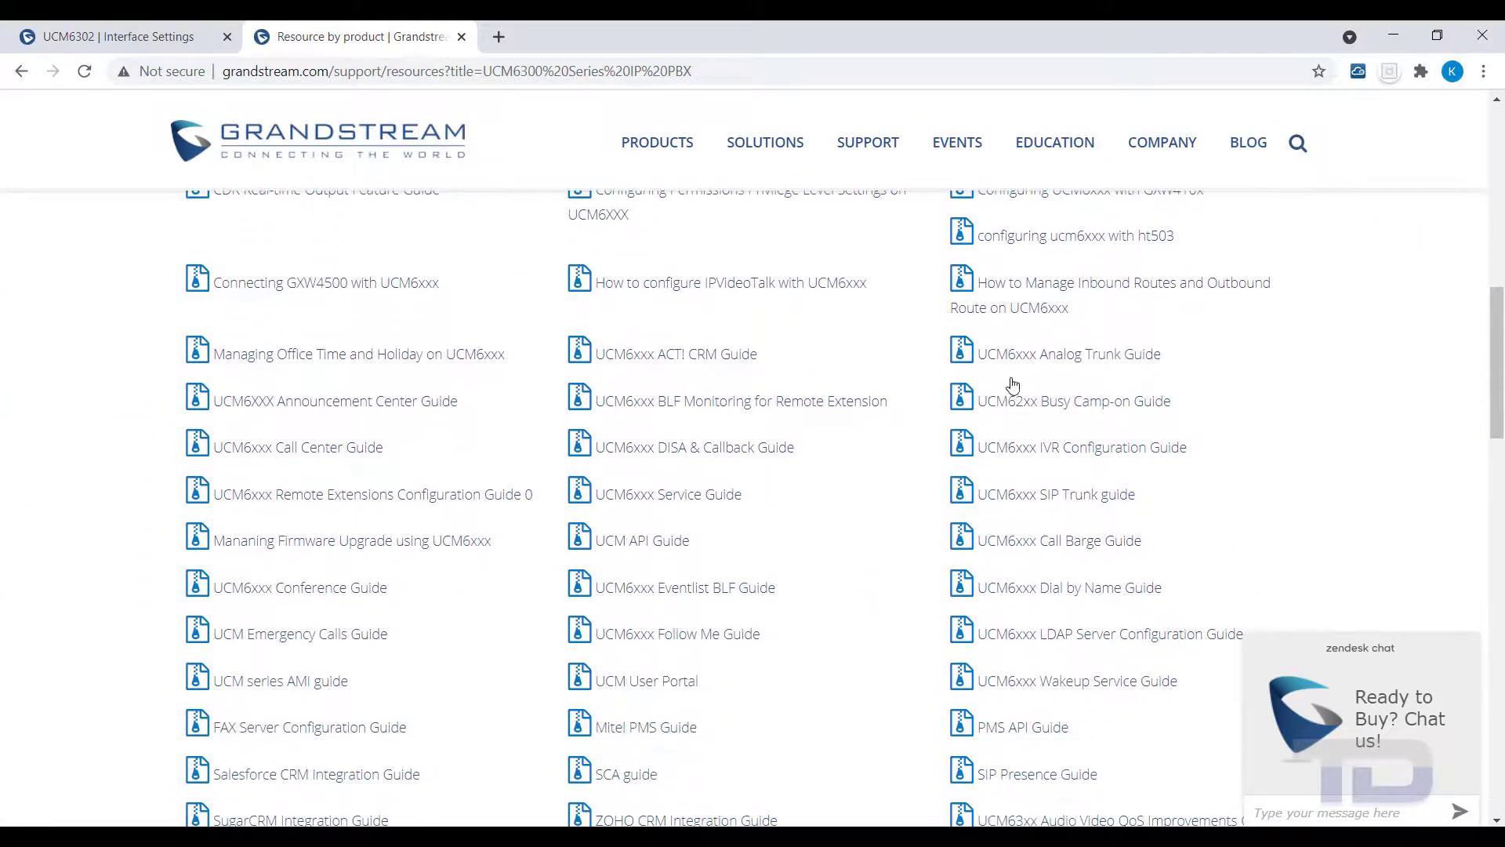
Step: Open the UCM6xxx Analog Trunk Guide PDF and zoom it to 175%
click(1080, 357)
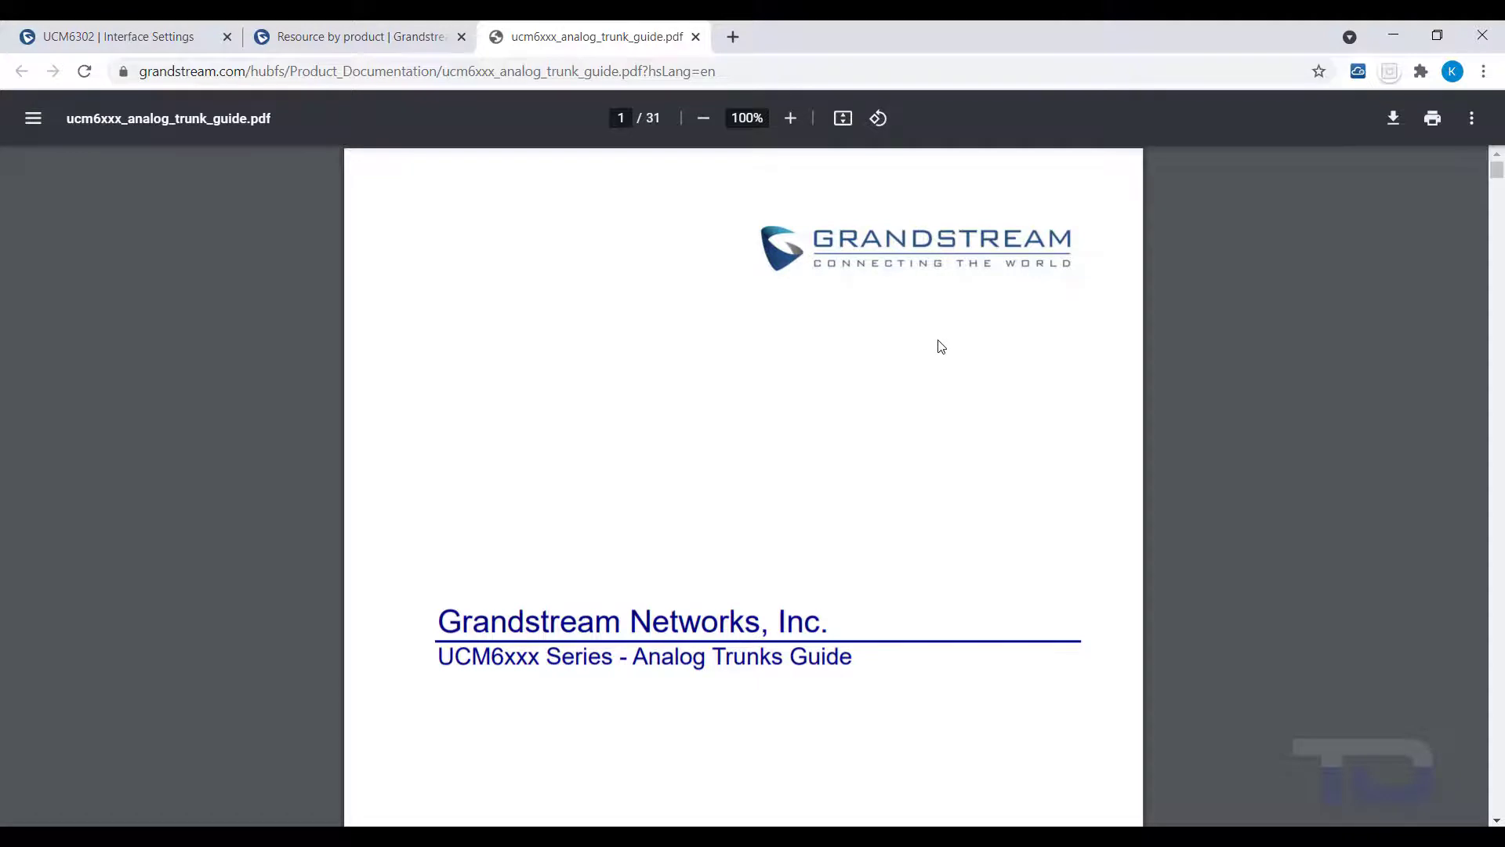
scroll(941, 346, down, 3)
click(790, 120)
click(790, 117)
click(791, 117)
click(790, 118)
Step: Scroll through the guide's table of contents down to the Introduction page
scroll(780, 345, down, 5)
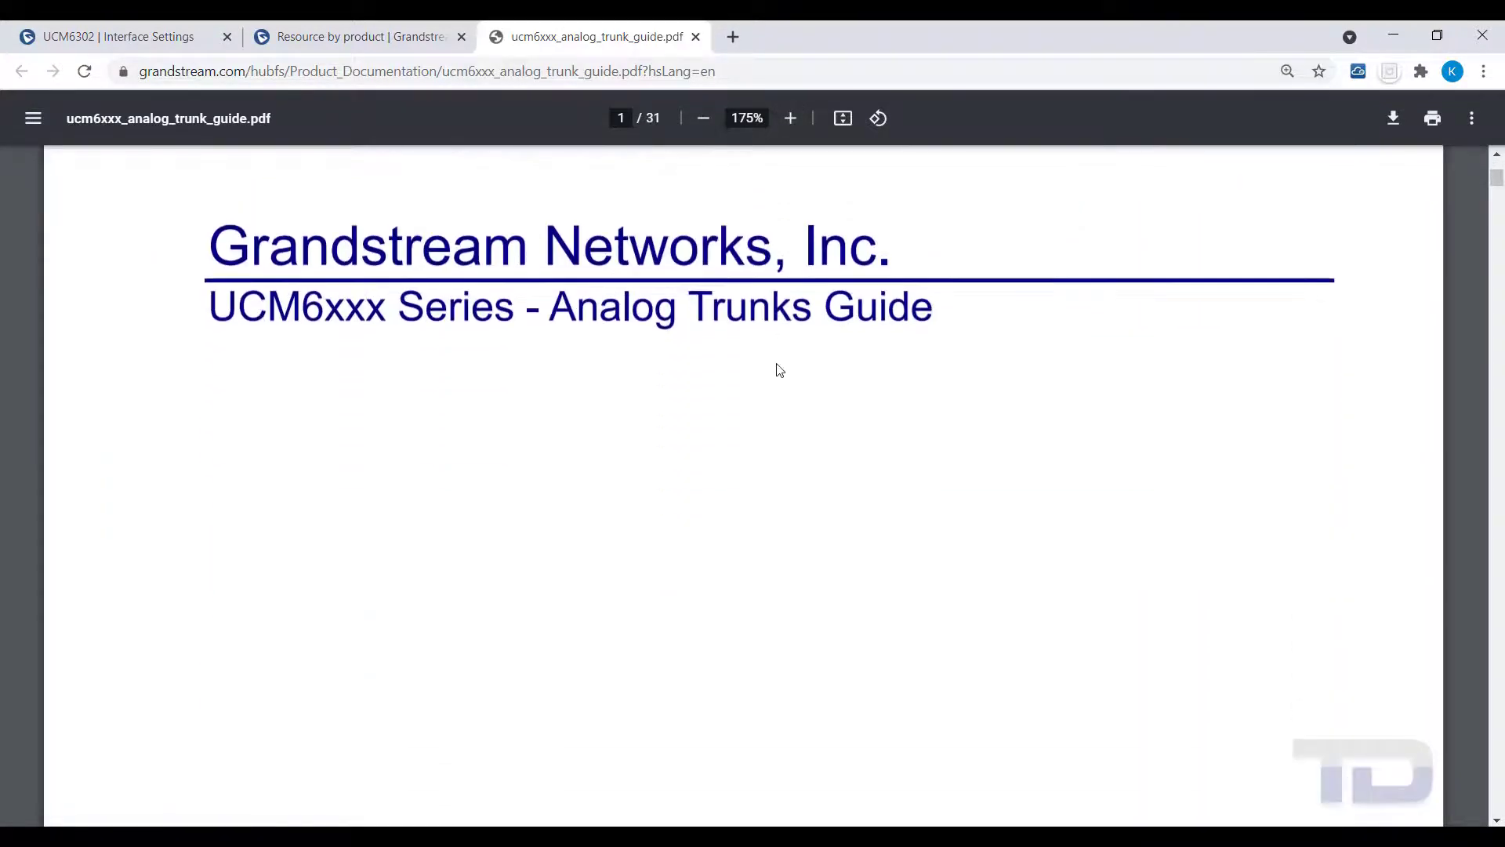
scroll(782, 439, down, 10)
scroll(780, 478, down, 4)
scroll(779, 497, down, 4)
scroll(782, 503, down, 3)
scroll(782, 503, down, 2)
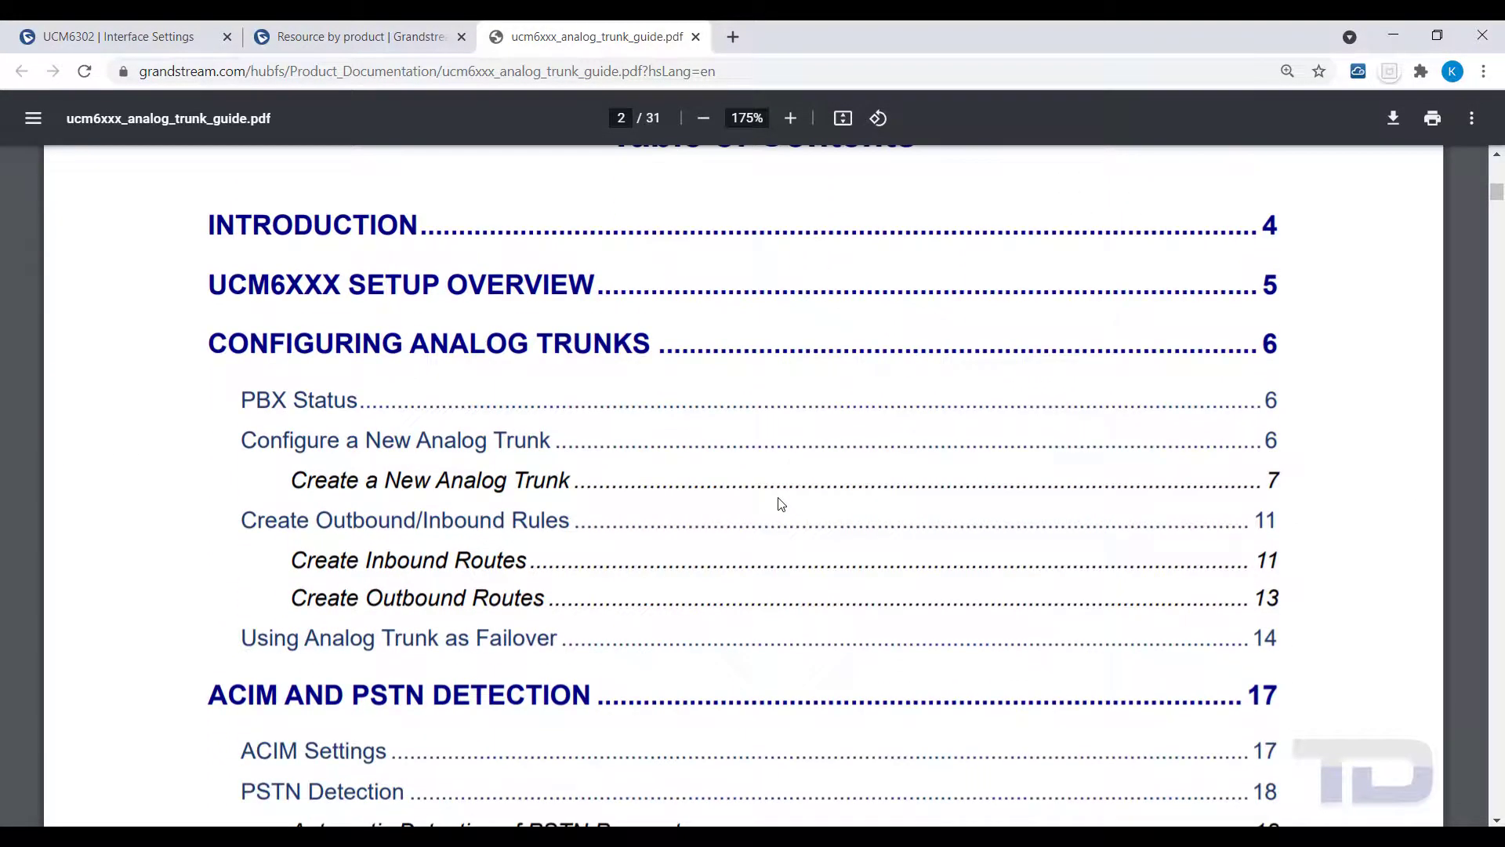
scroll(781, 503, down, 4)
scroll(781, 503, down, 5)
scroll(782, 503, down, 4)
scroll(782, 504, down, 4)
scroll(782, 503, down, 4)
scroll(782, 504, down, 3)
scroll(782, 503, down, 2)
scroll(782, 504, down, 5)
scroll(782, 504, down, 5)
scroll(782, 503, down, 1)
scroll(781, 504, down, 4)
scroll(781, 504, down, 2)
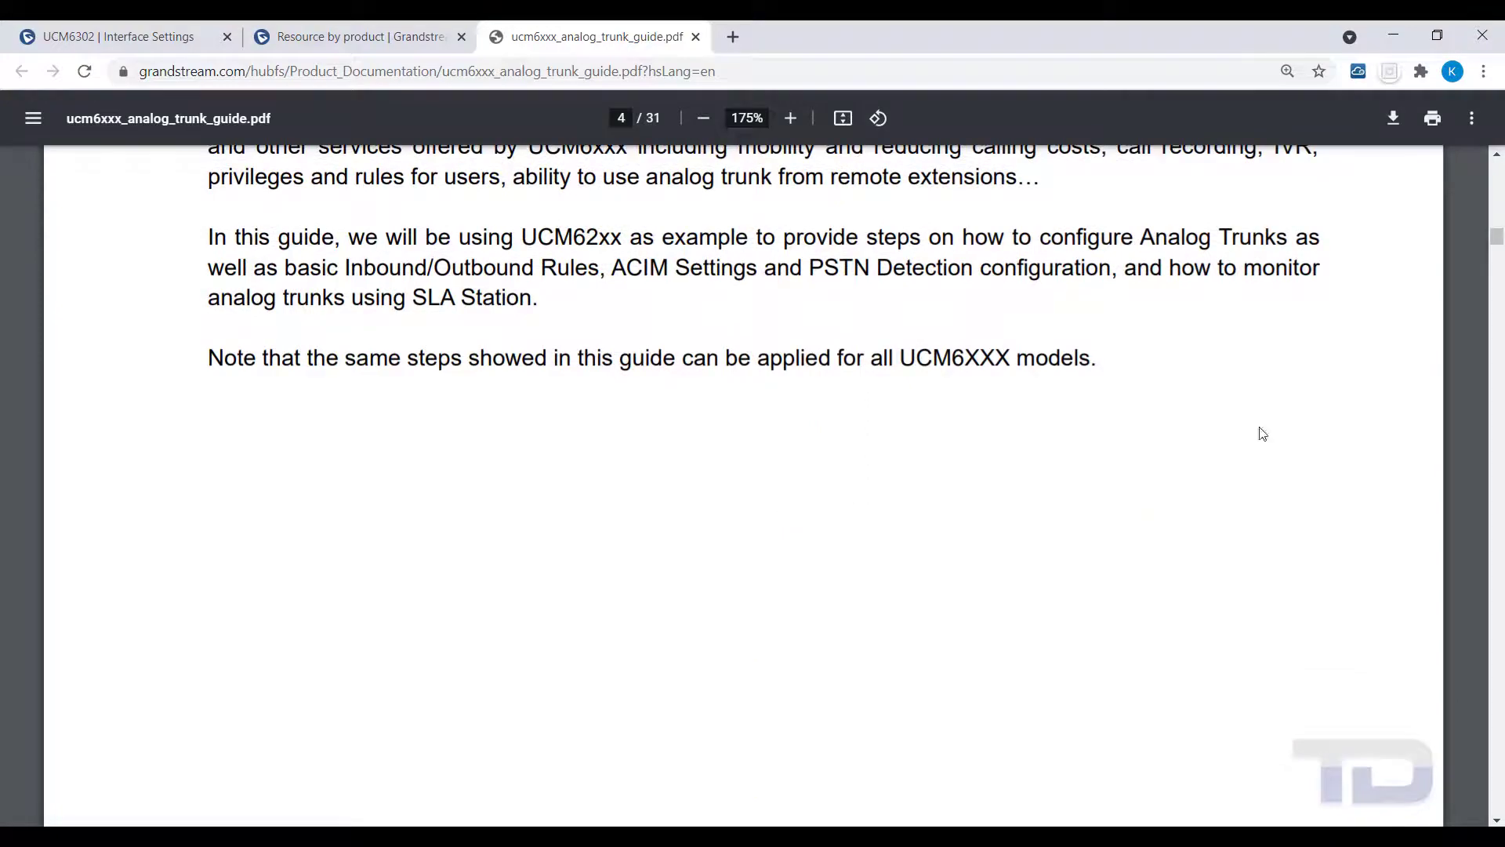